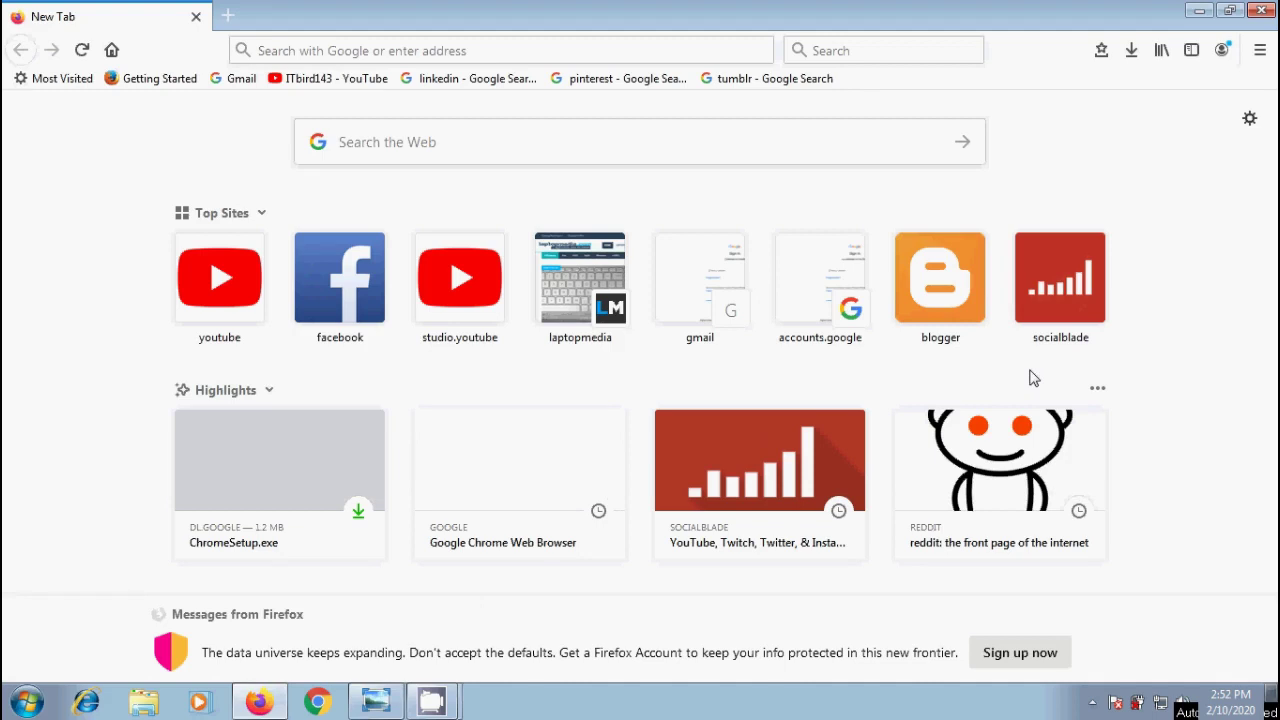
# Load google.com in the current tab
pyautogui.click(354, 50)
pyautogui.write('google')
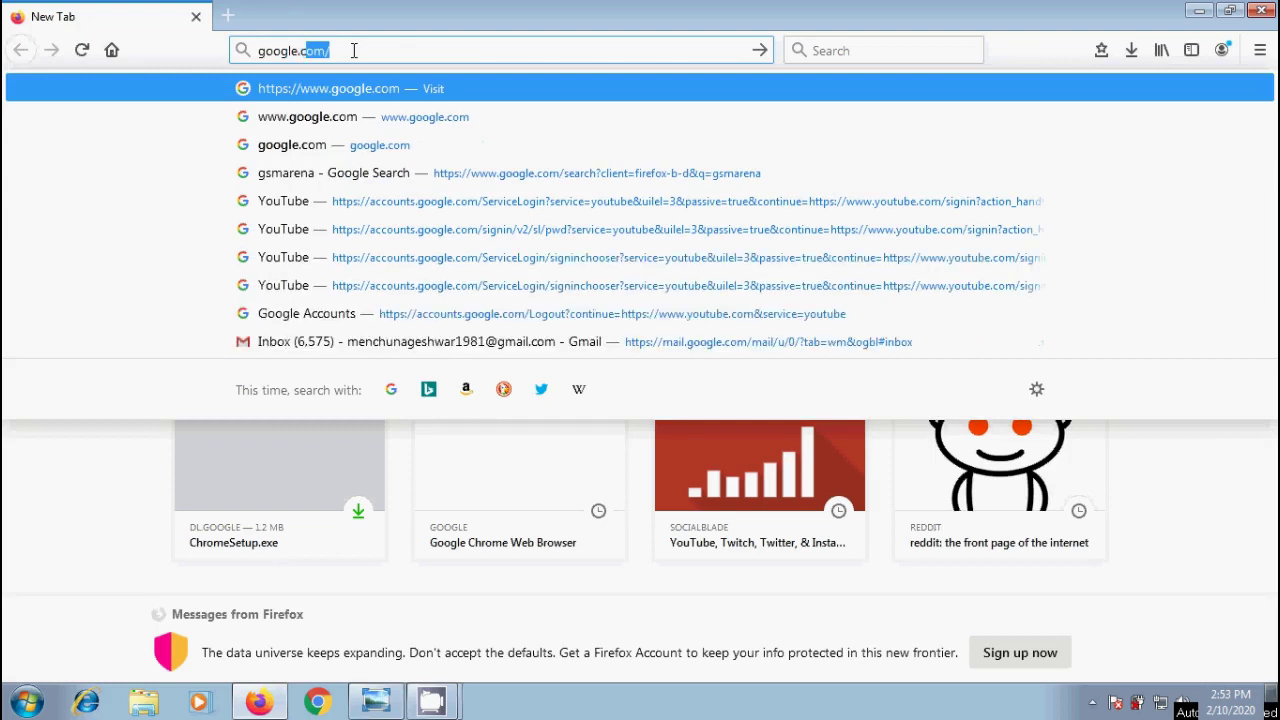
pyautogui.write('.com')
pyautogui.press('Return')
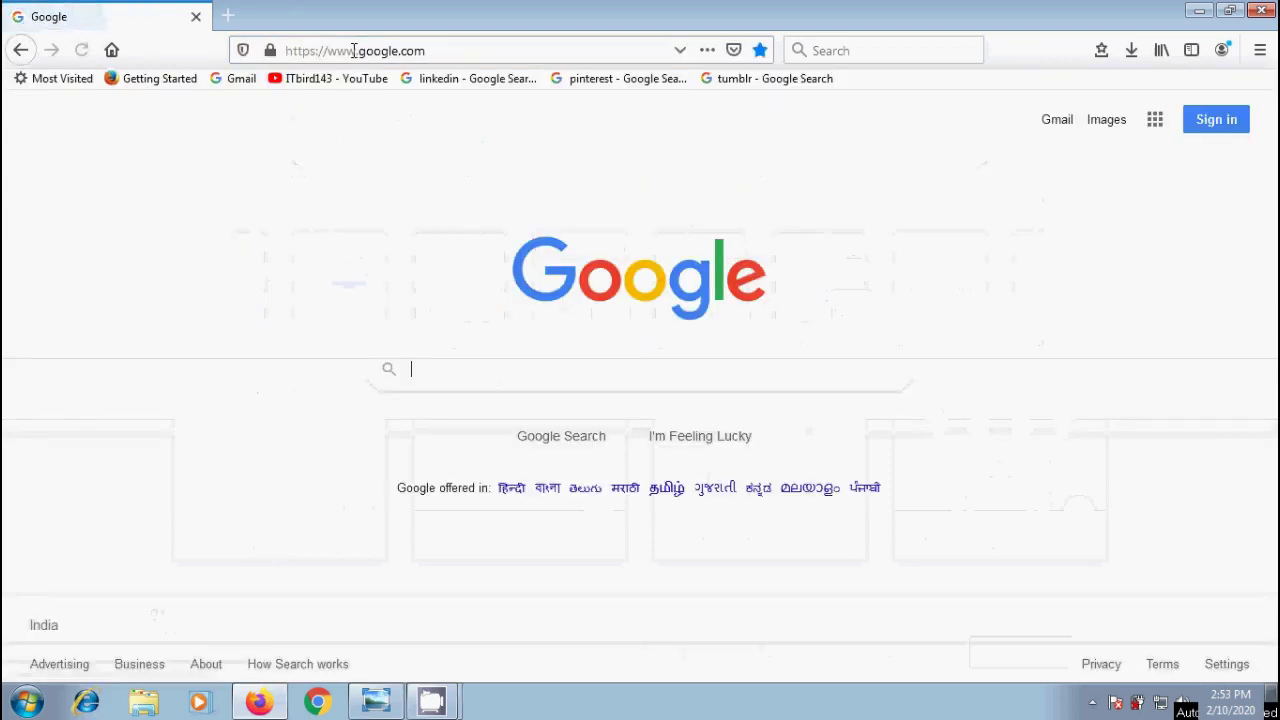
# Open the browser's Options in a new tab and show the Home settings
pyautogui.click(1260, 52)
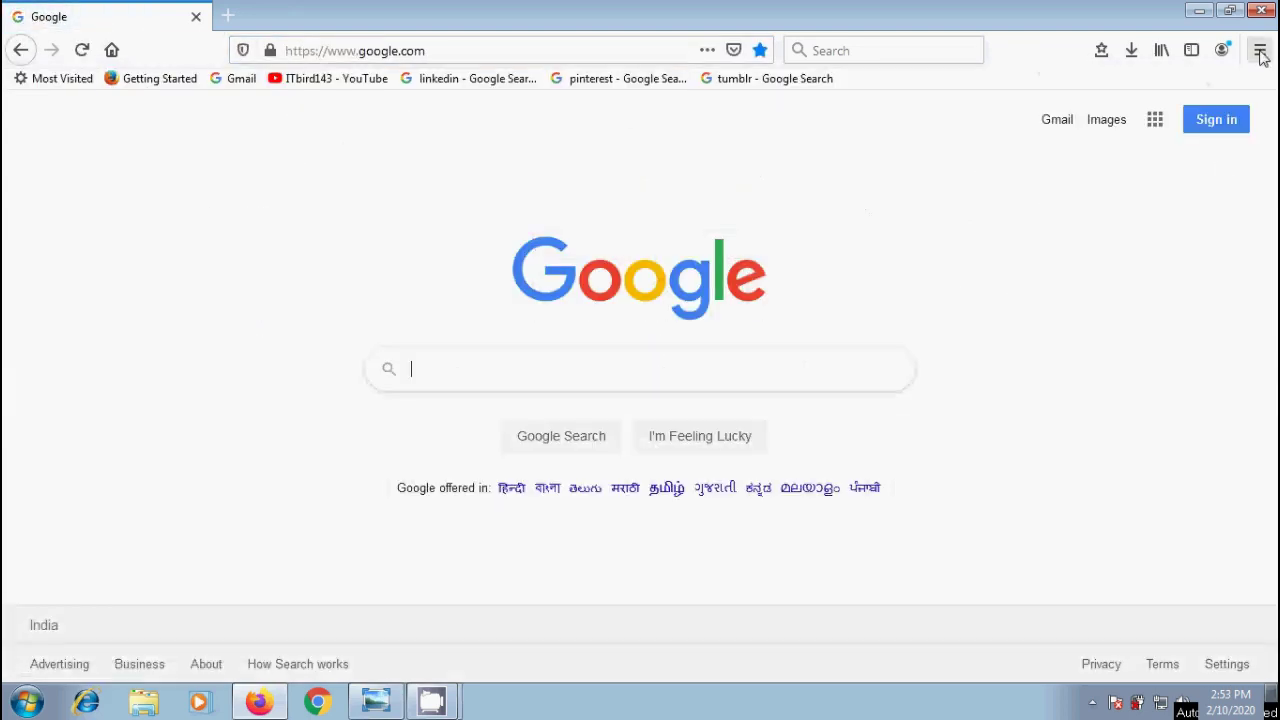
pyautogui.click(1127, 375)
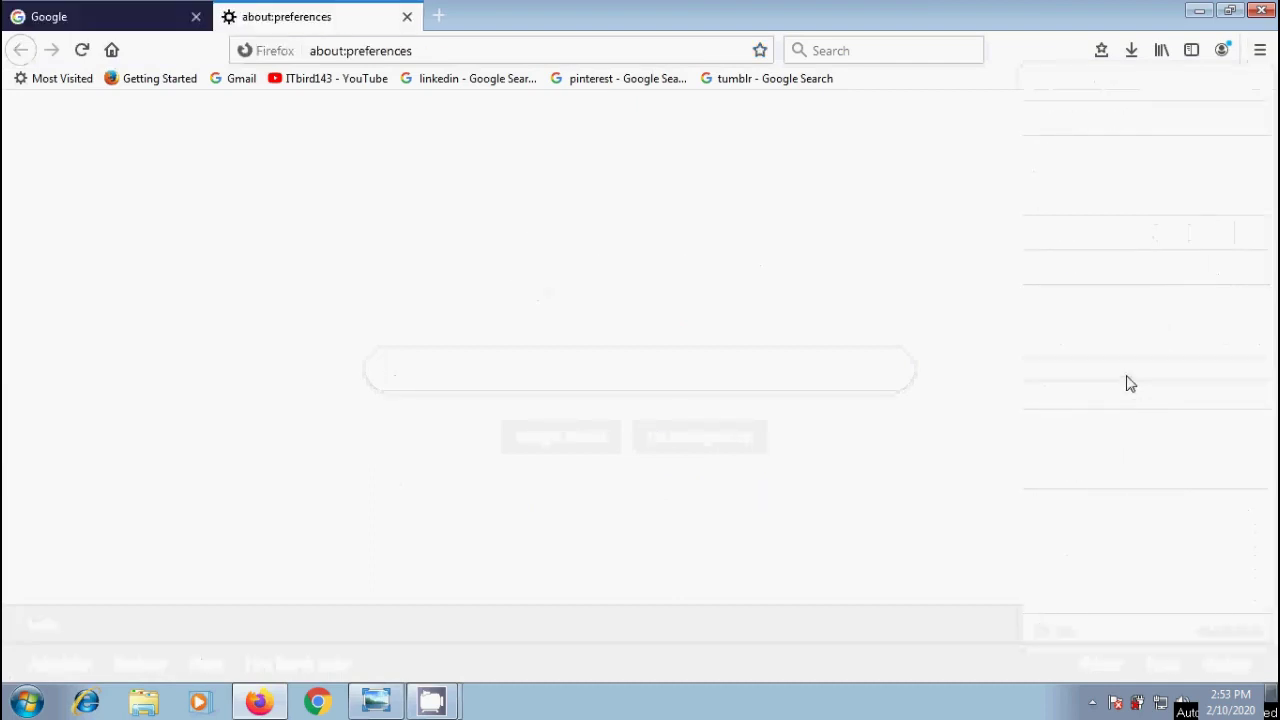
pyautogui.click(109, 227)
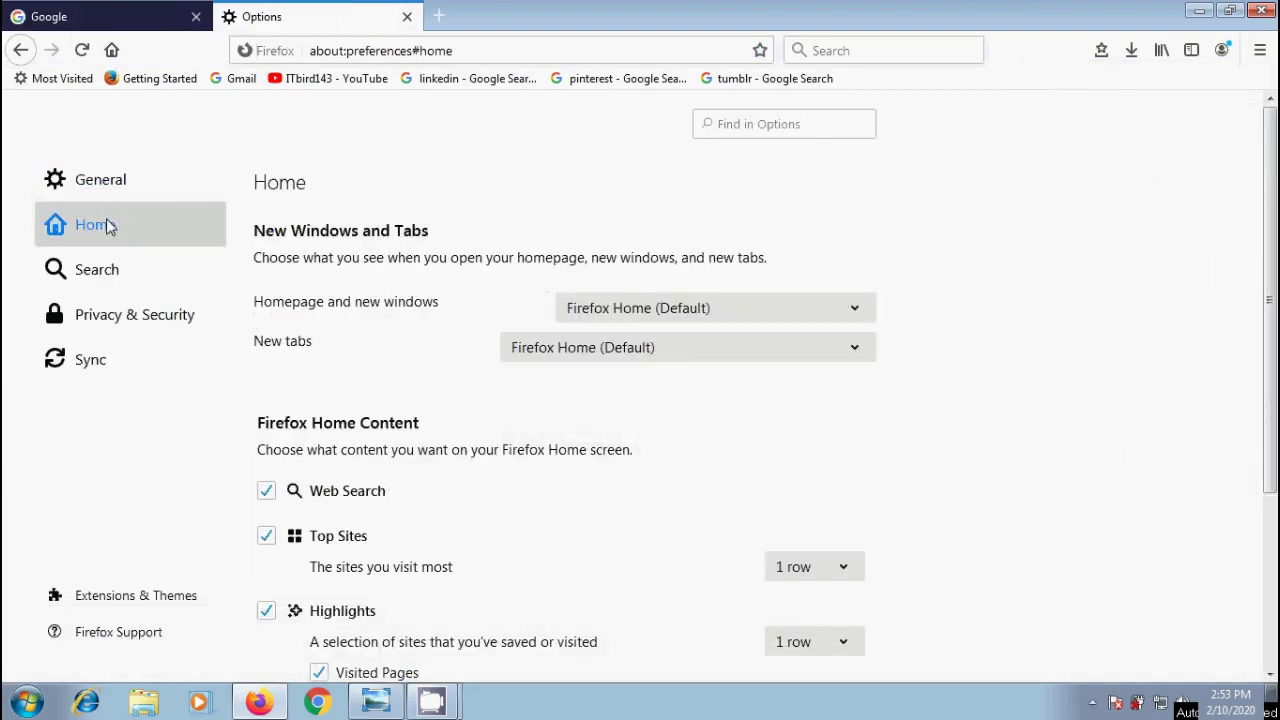
# Set the homepage and new windows to a custom URL, using the currently open Google page, and check it in a new window
pyautogui.click(866, 312)
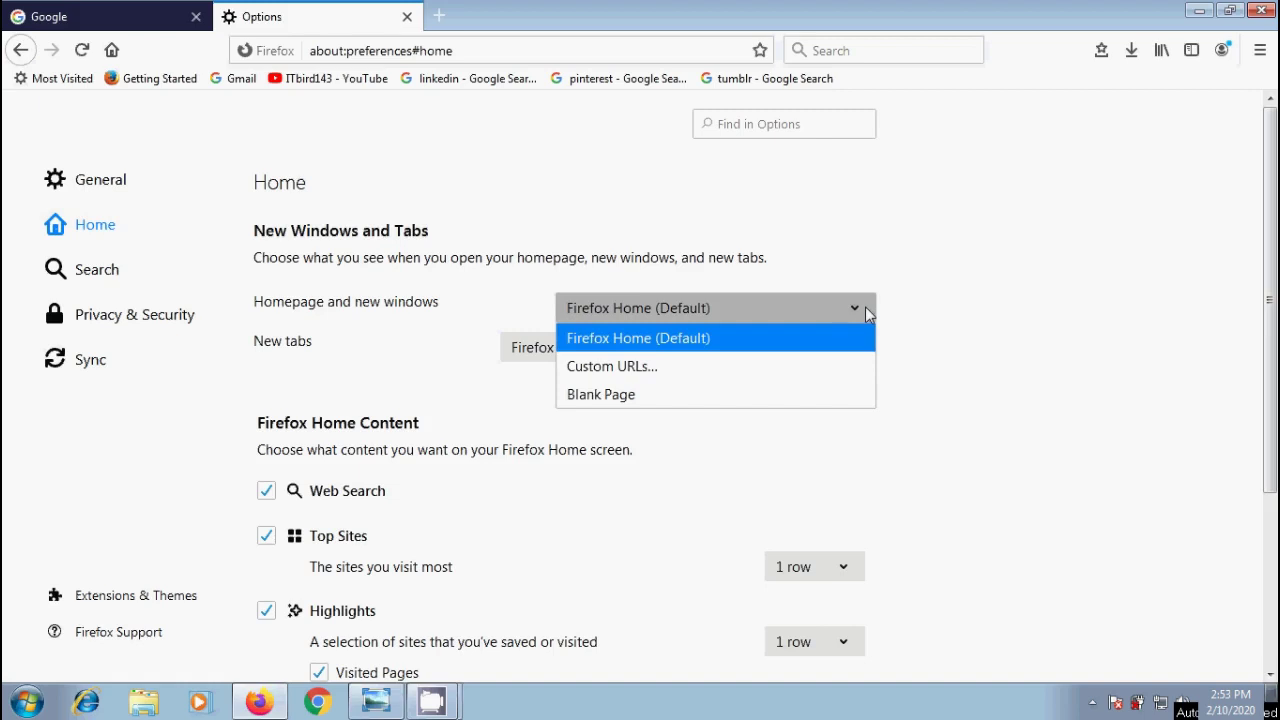
pyautogui.click(677, 370)
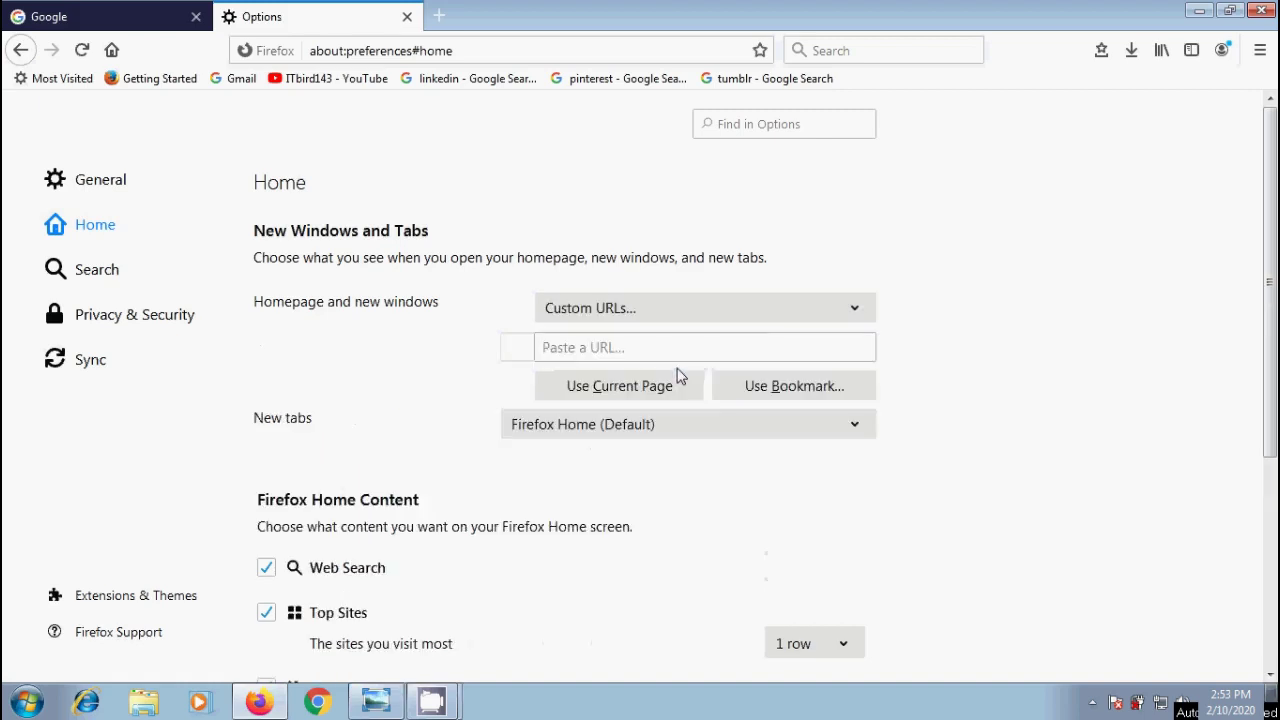
pyautogui.click(702, 352)
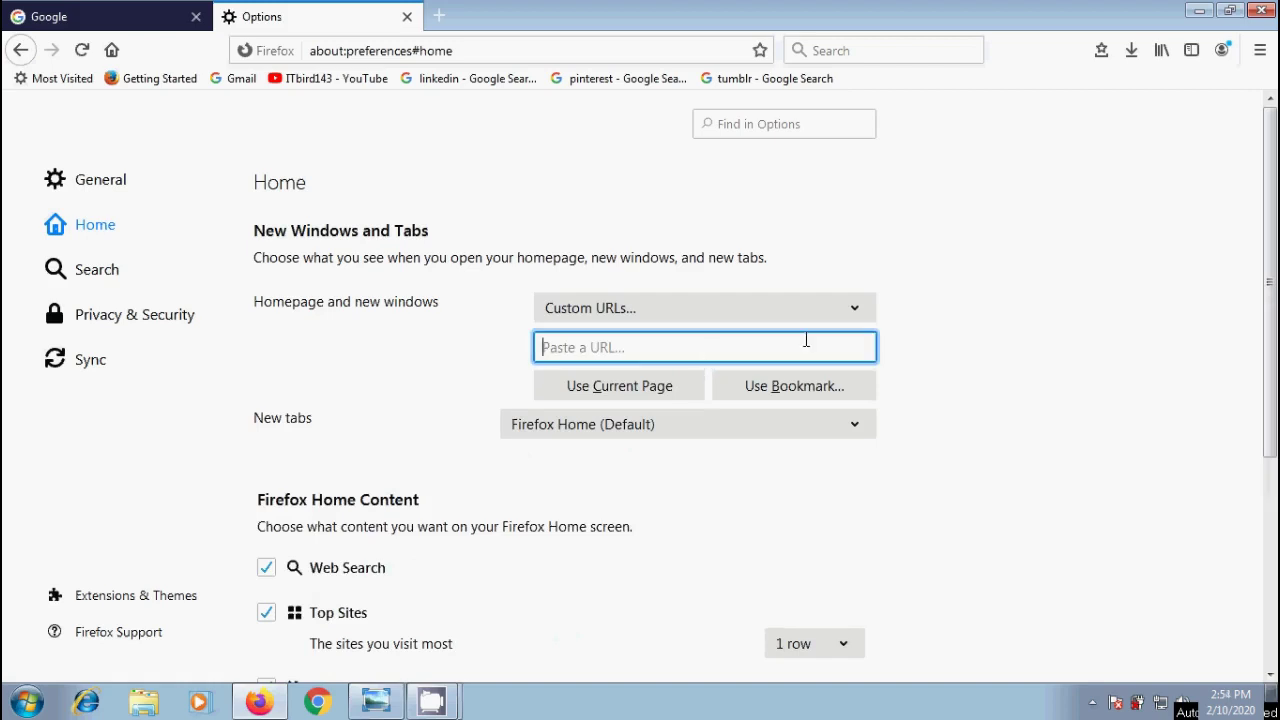
pyautogui.click(654, 388)
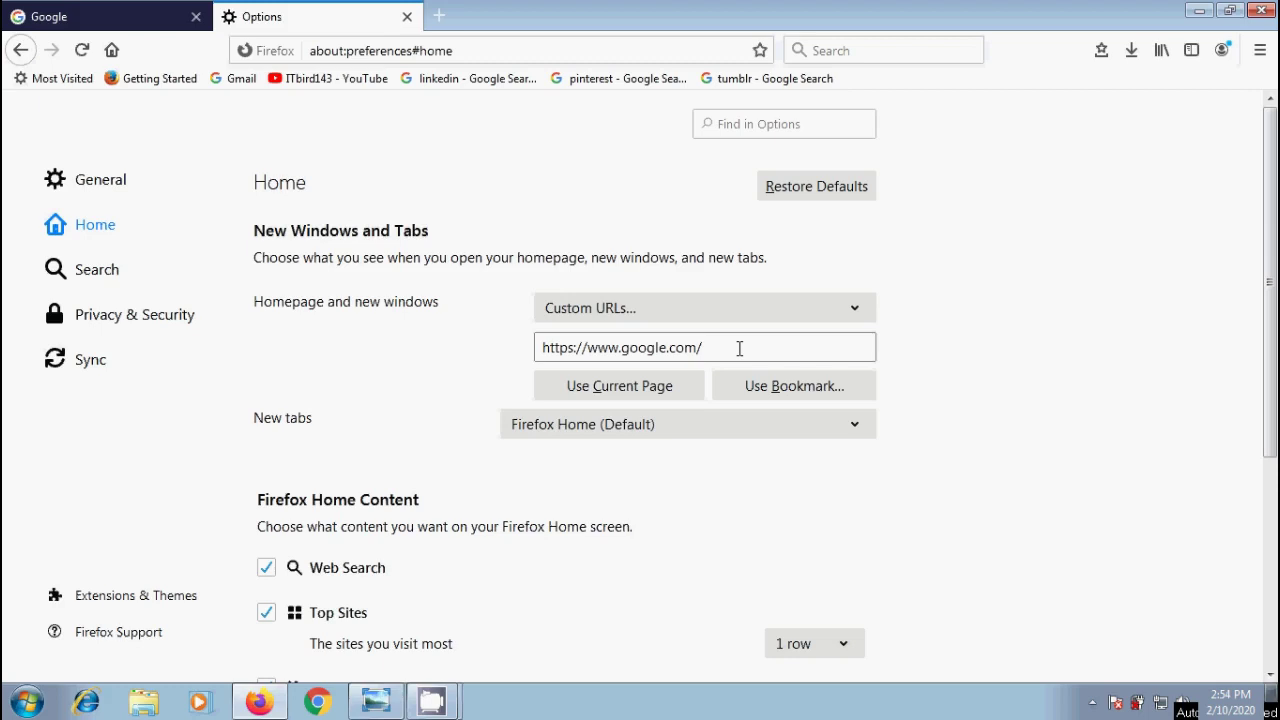
pyautogui.rightClick(258, 702)
pyautogui.click(272, 633)
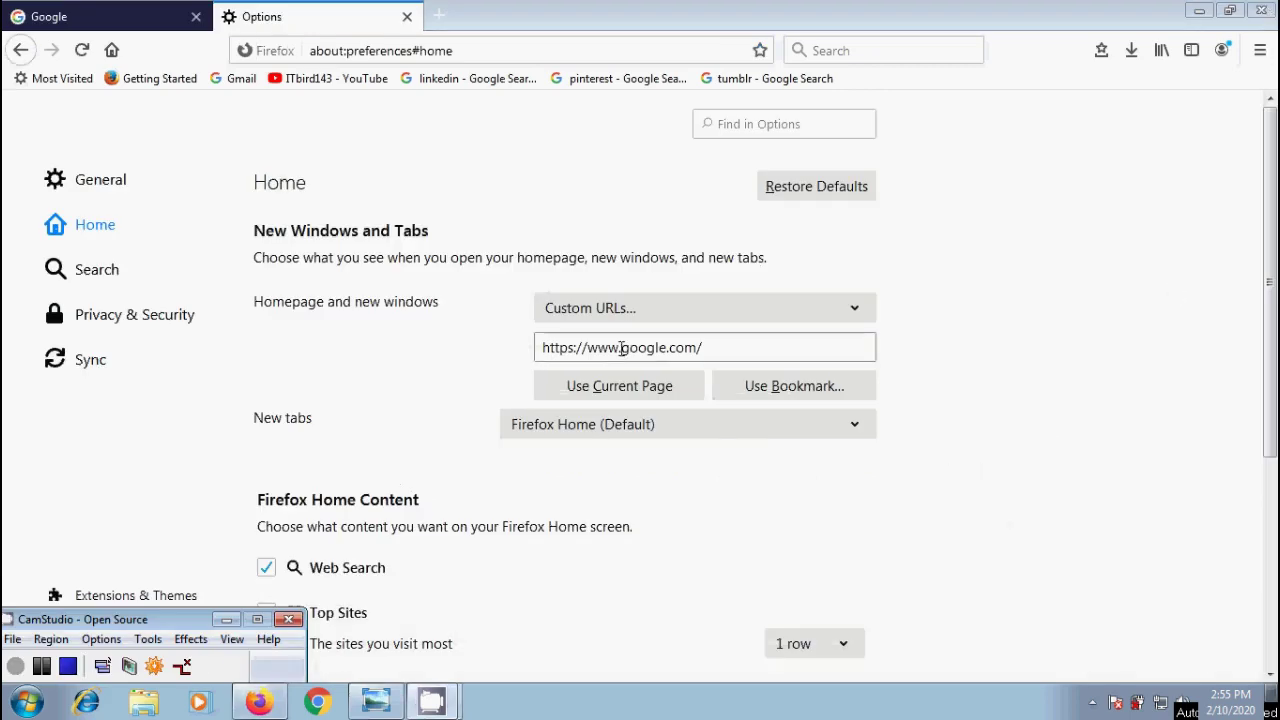
pyautogui.click(630, 347)
pyautogui.doubleClick(632, 347)
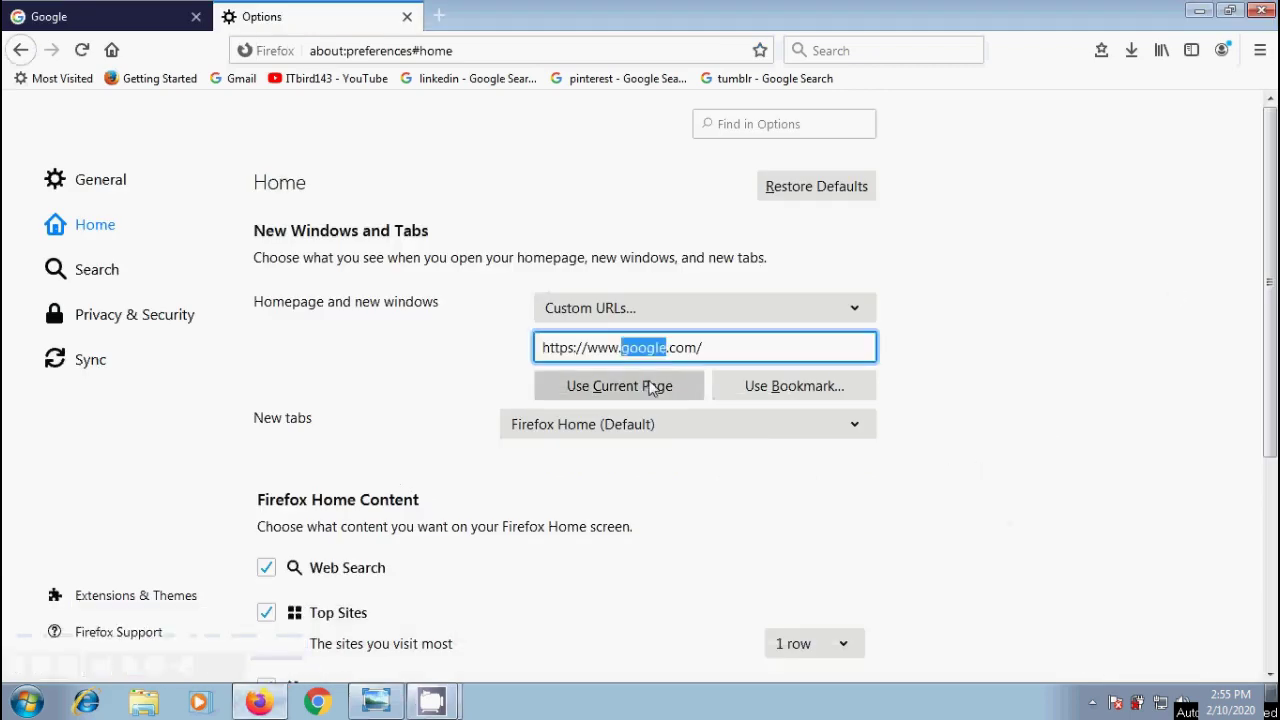
pyautogui.write('youtube')
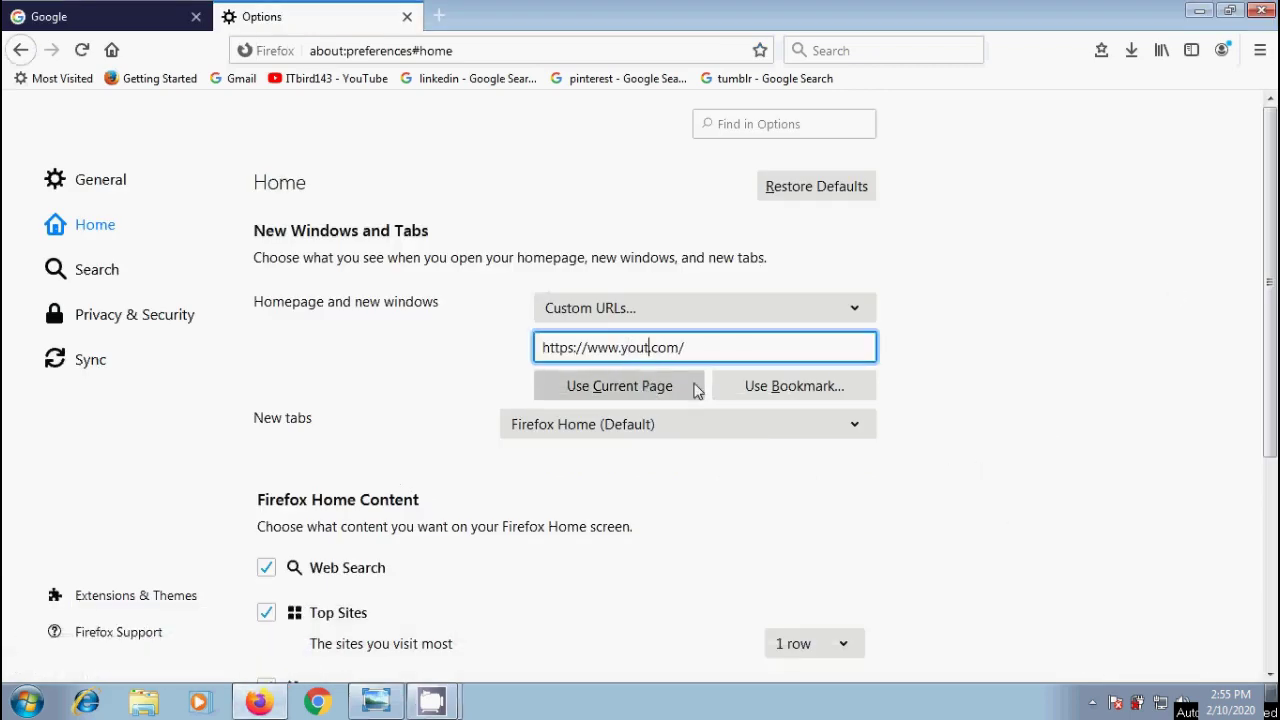
pyautogui.rightClick(258, 702)
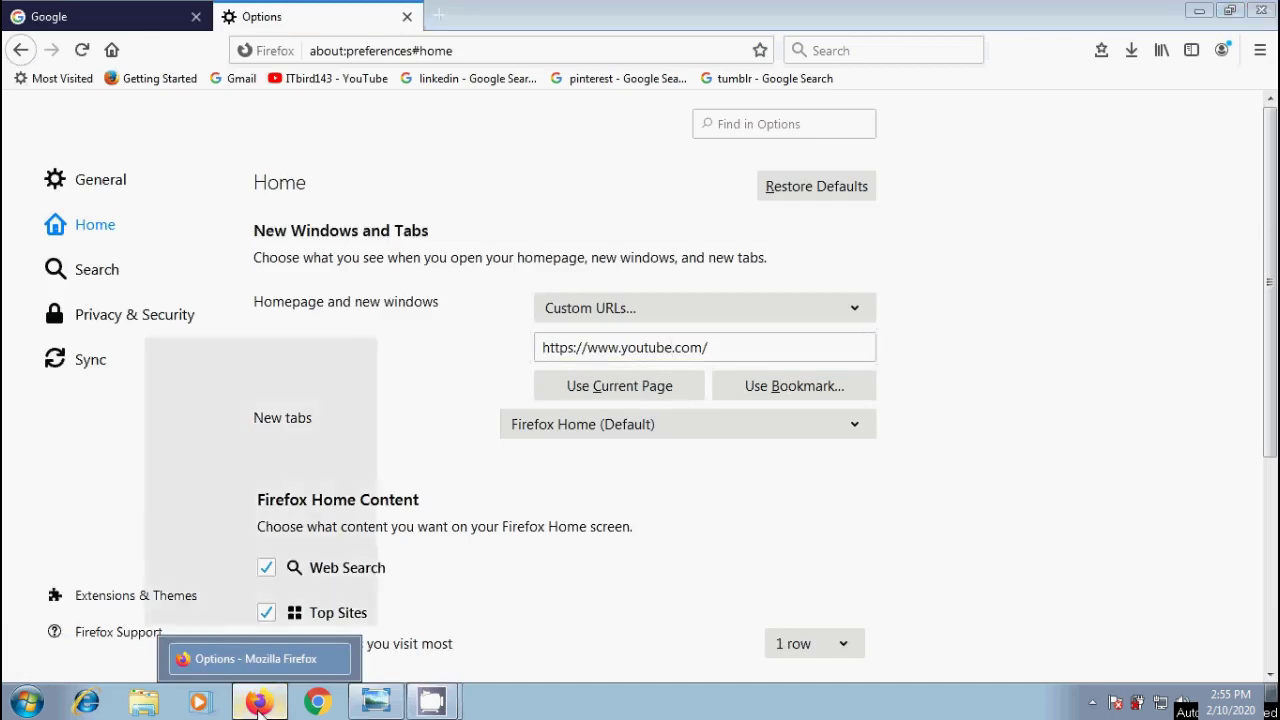
pyautogui.click(250, 624)
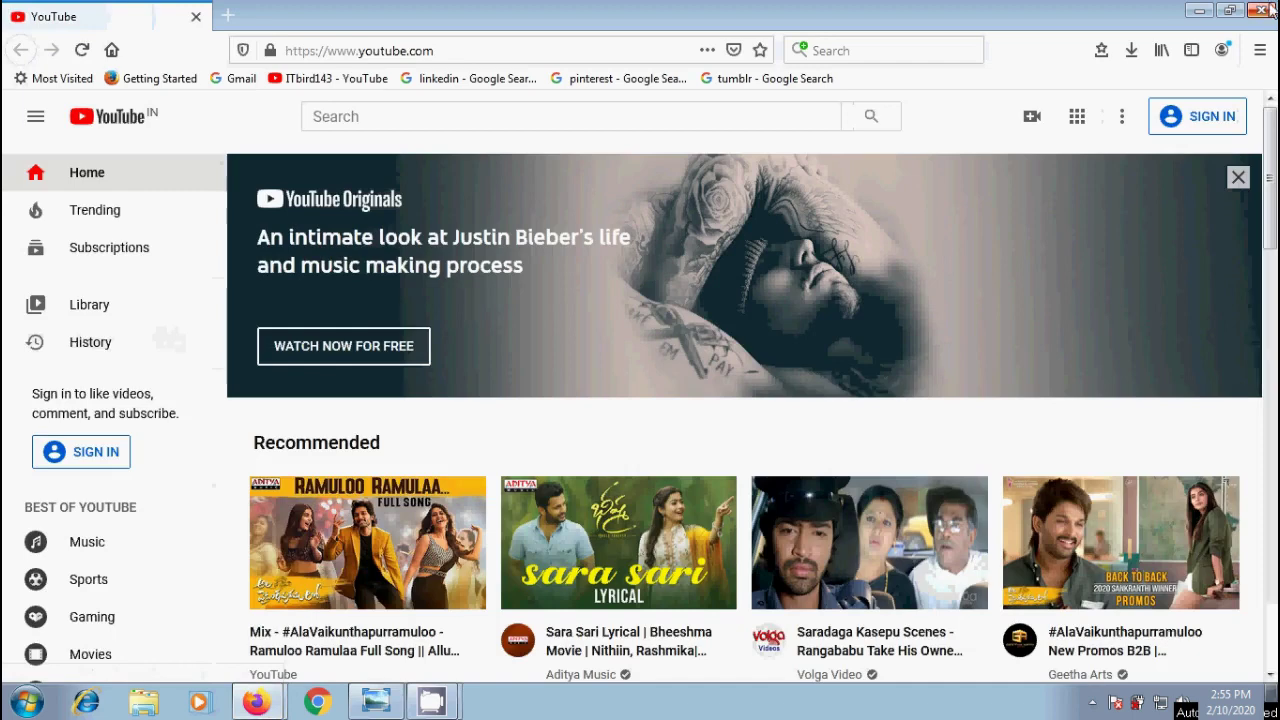
pyautogui.click(1262, 10)
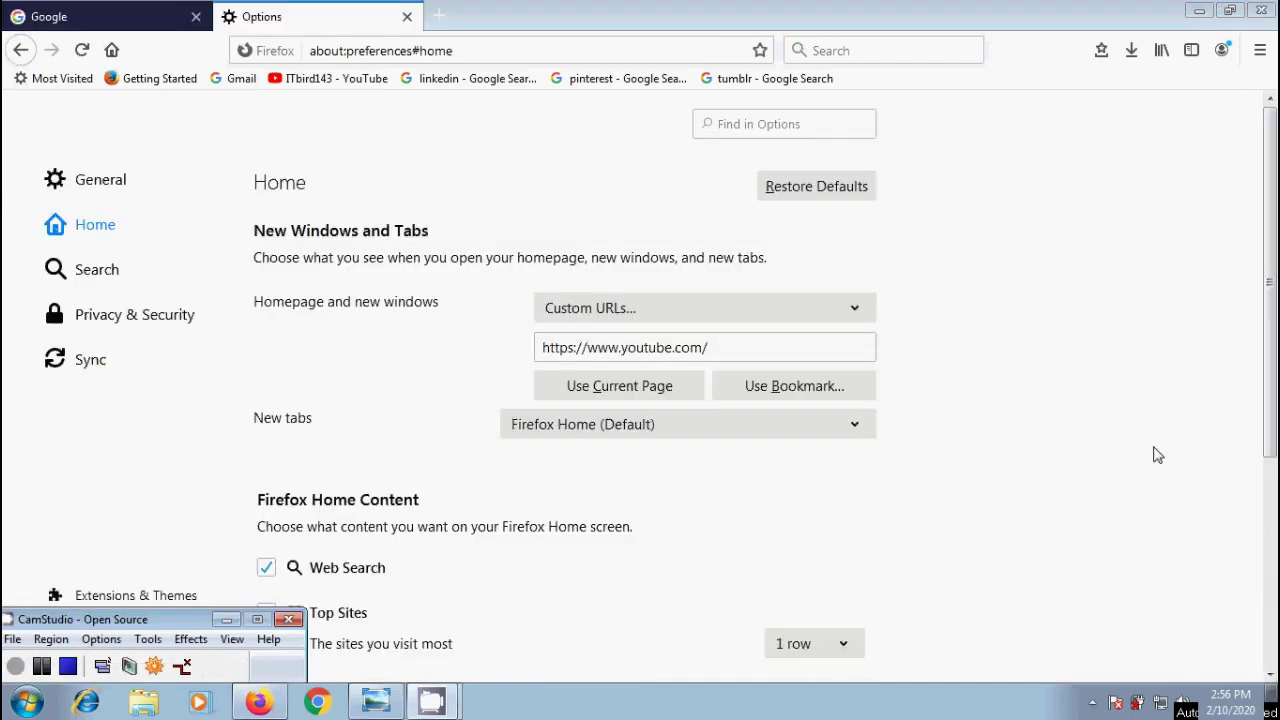
# Set new tabs to Blank Page, check the result in a new tab, and return to the Options page
pyautogui.click(854, 430)
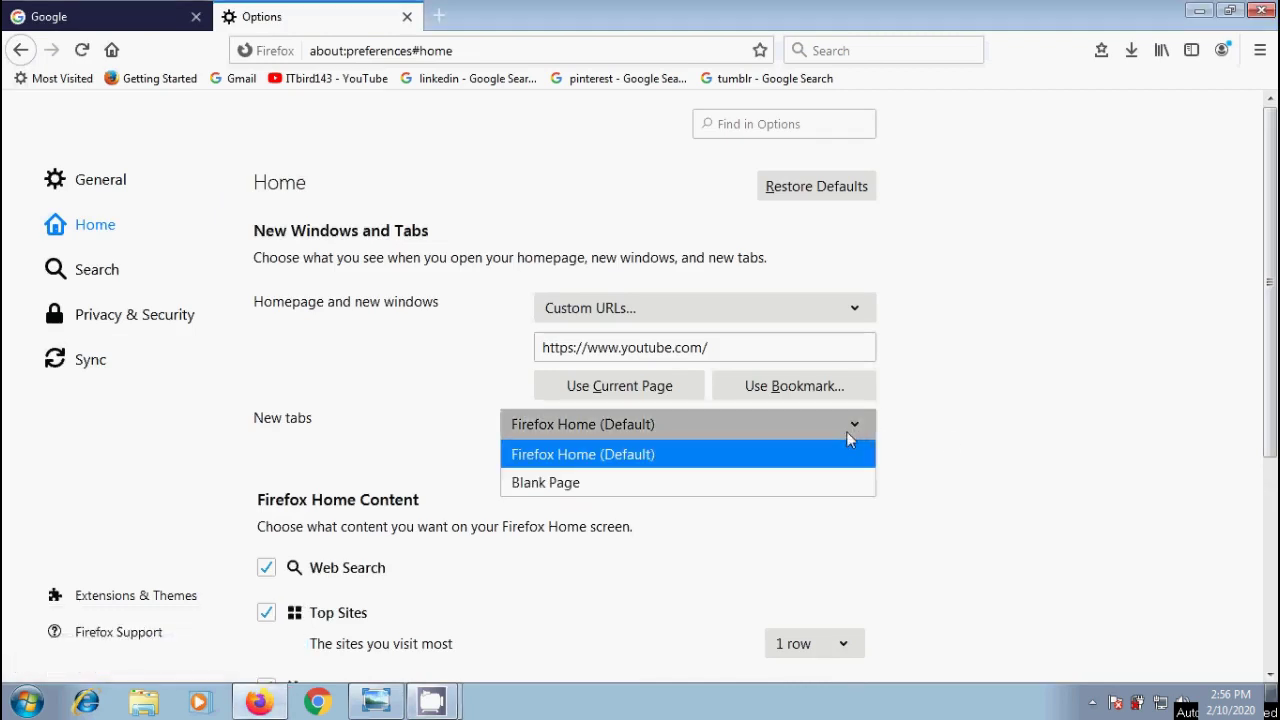
pyautogui.click(800, 482)
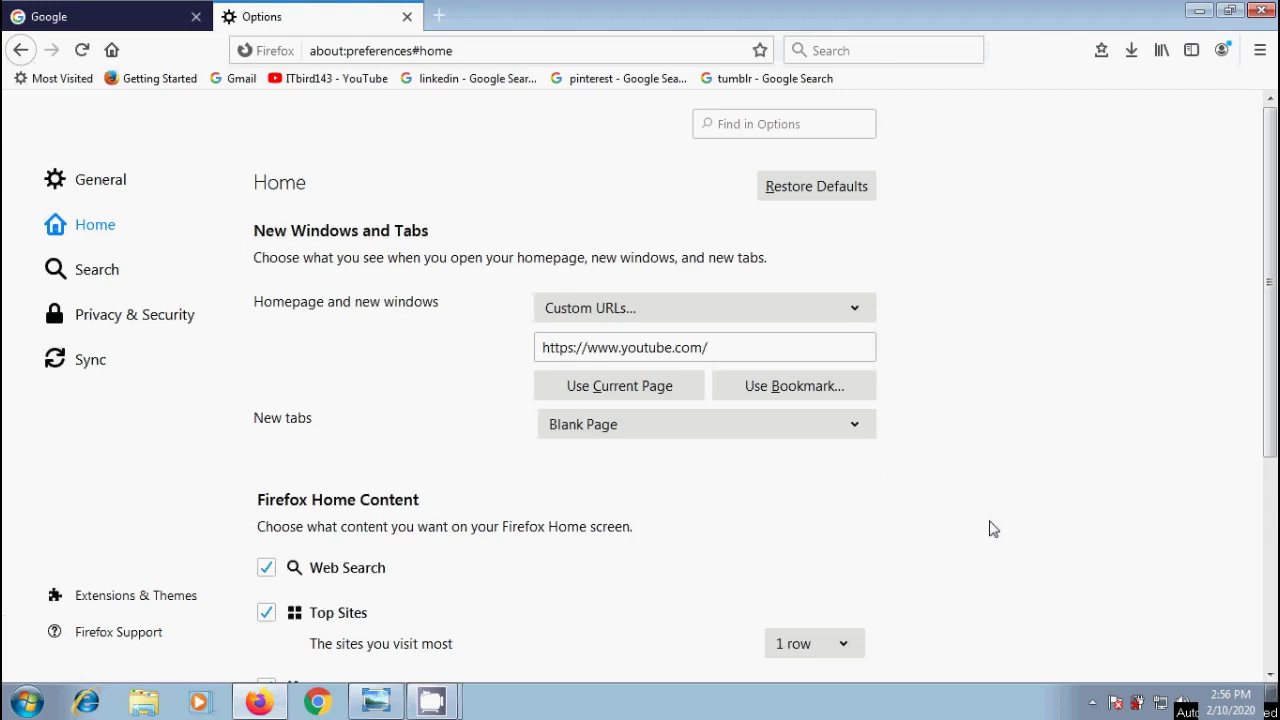
pyautogui.click(439, 16)
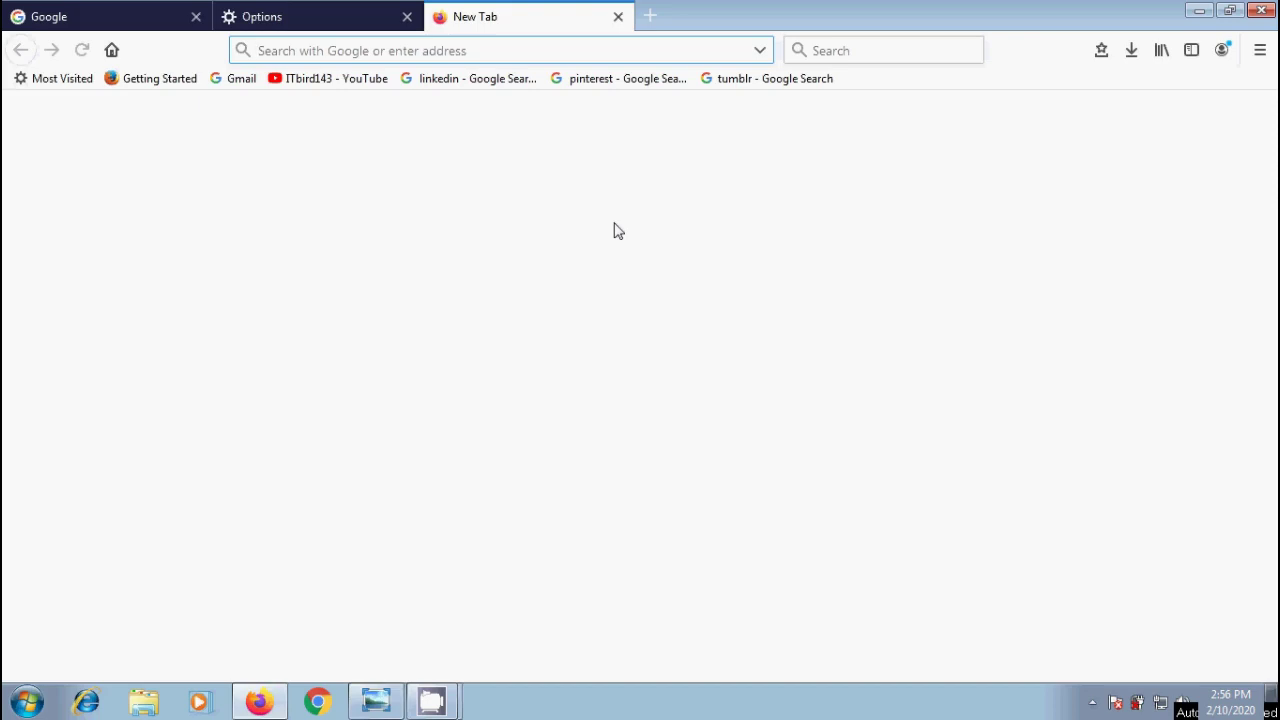
pyautogui.click(289, 12)
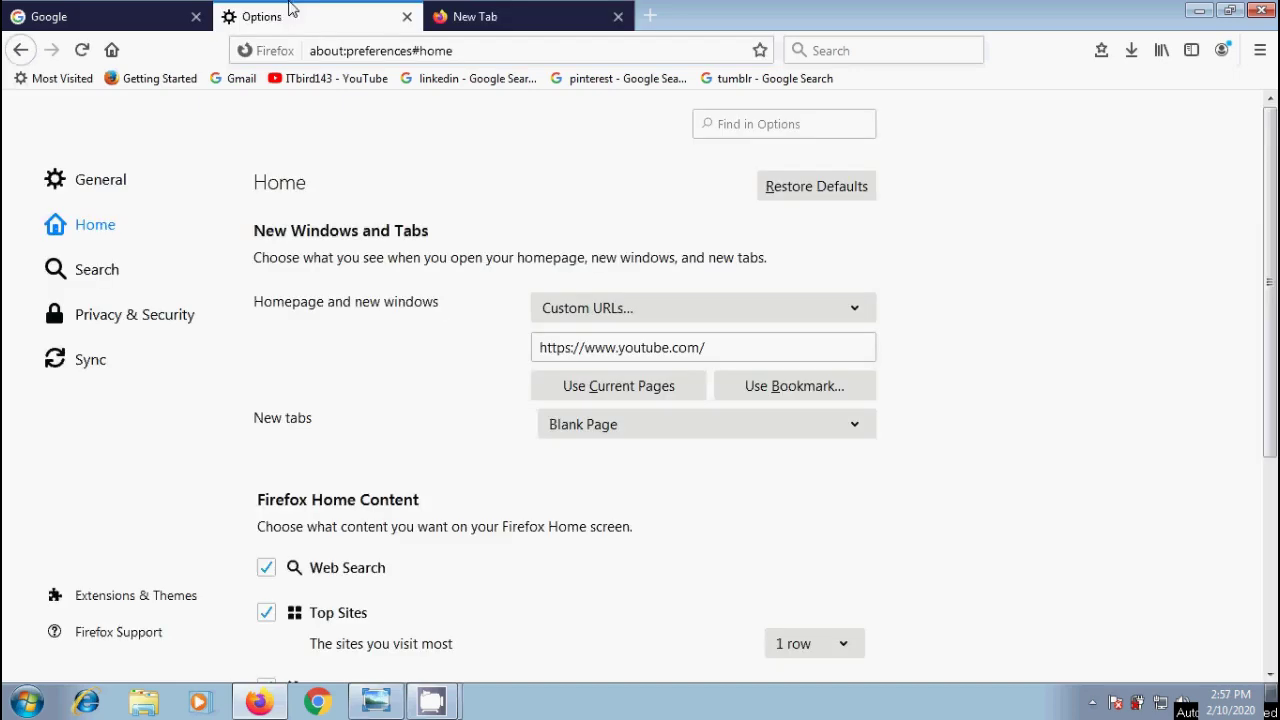
# Set the homepage and new windows to Blank Page, check it in a new window, and close that window
pyautogui.click(851, 314)
pyautogui.click(629, 395)
pyautogui.rightClick(283, 708)
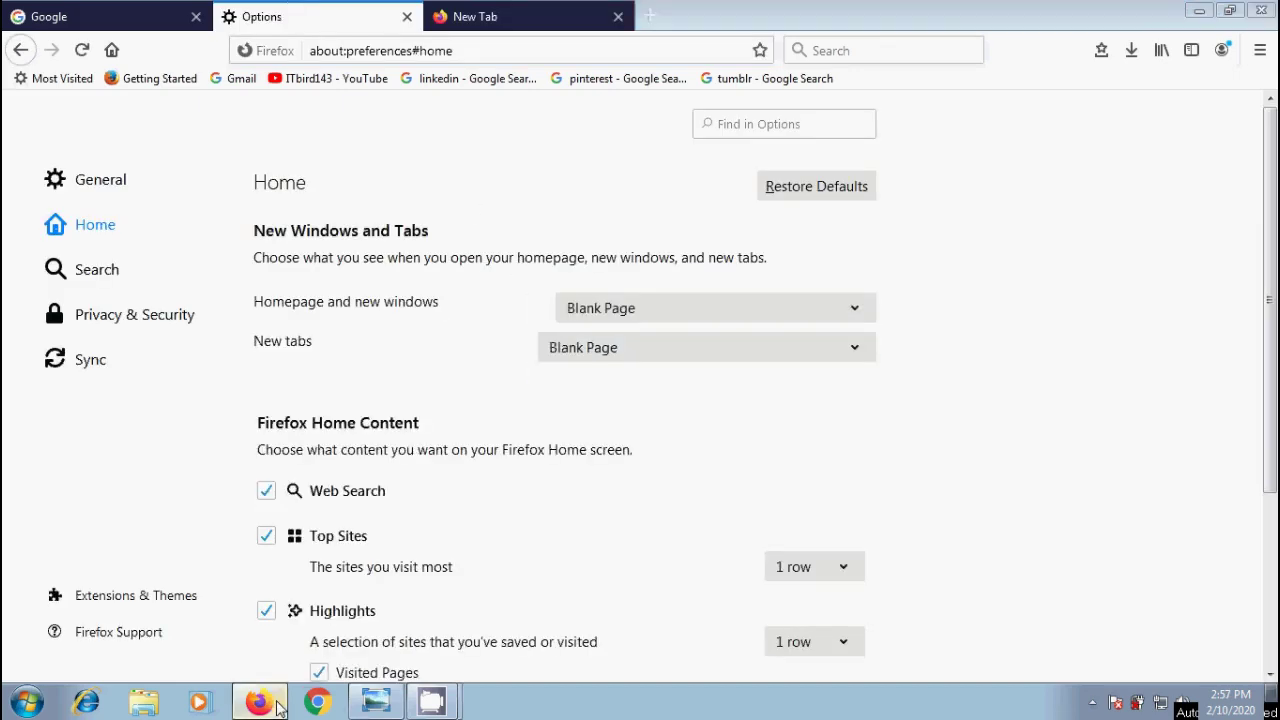
pyautogui.click(263, 630)
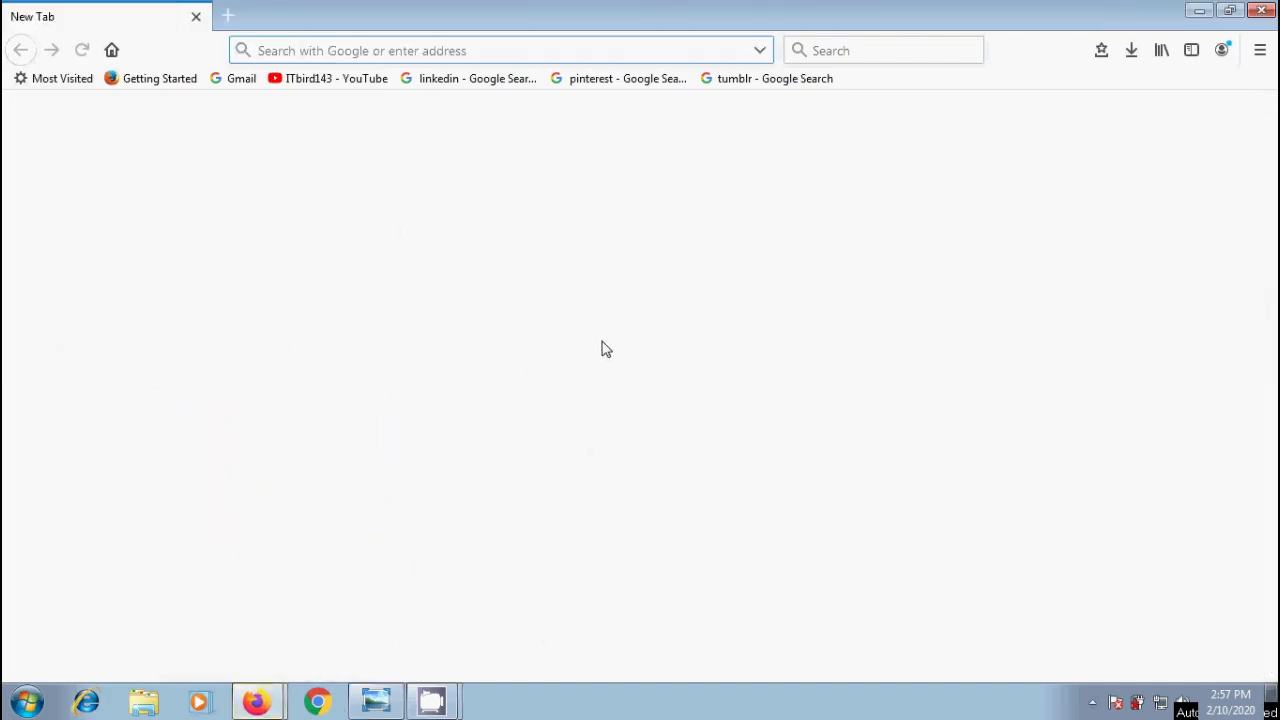
pyautogui.click(1261, 10)
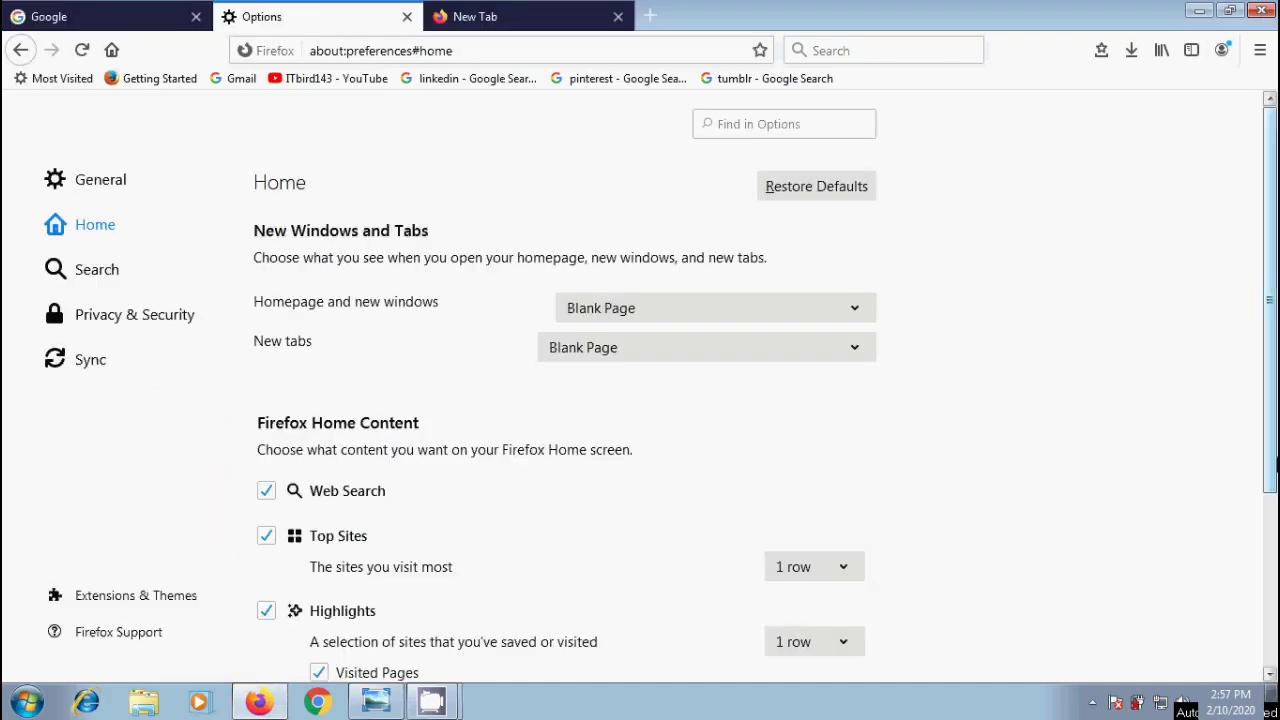
# Make the open Google tab the new home page by dropping it on the Home control, and check it in a new window
pyautogui.click(52, 10)
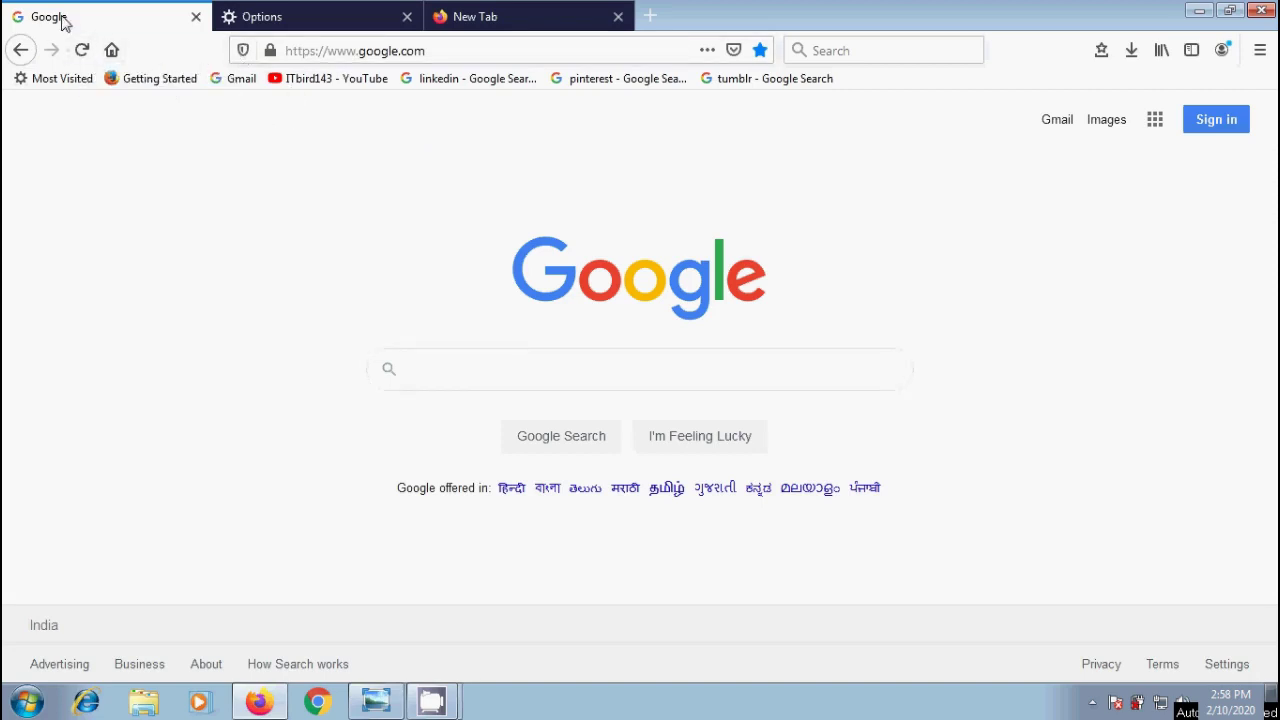
pyautogui.moveTo(63, 23); pyautogui.dragTo(111, 50)
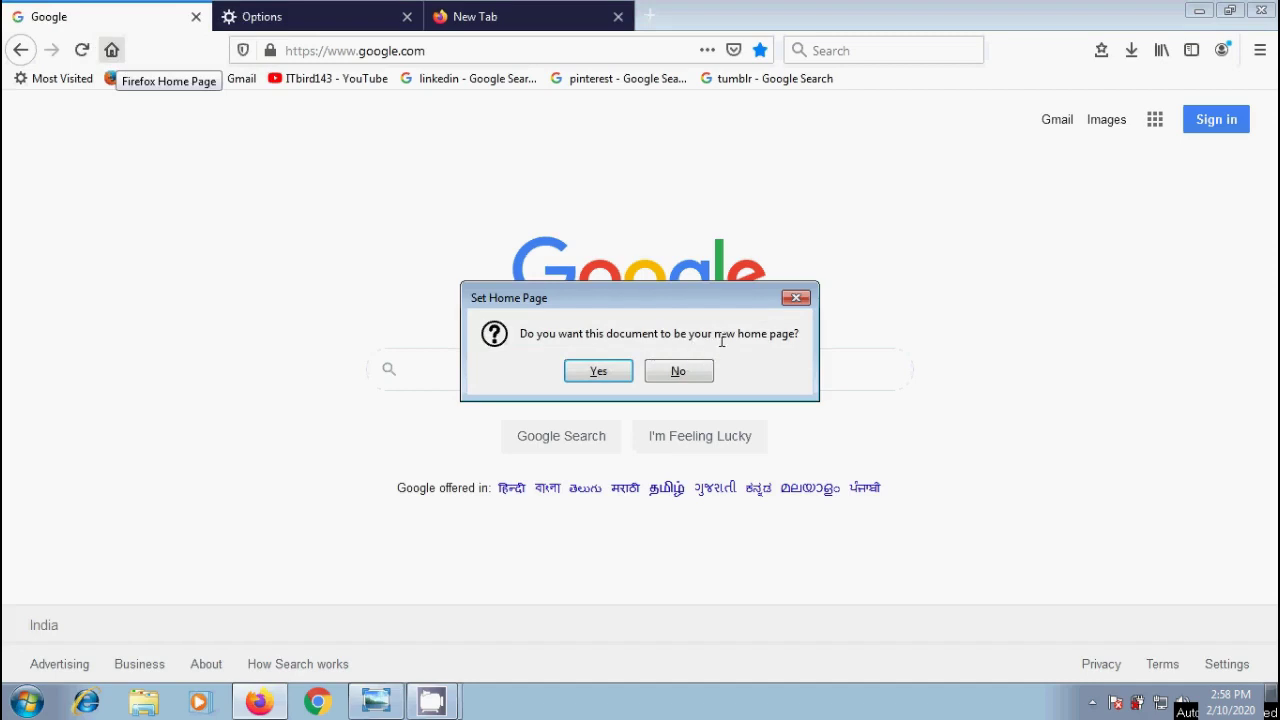
pyautogui.click(598, 372)
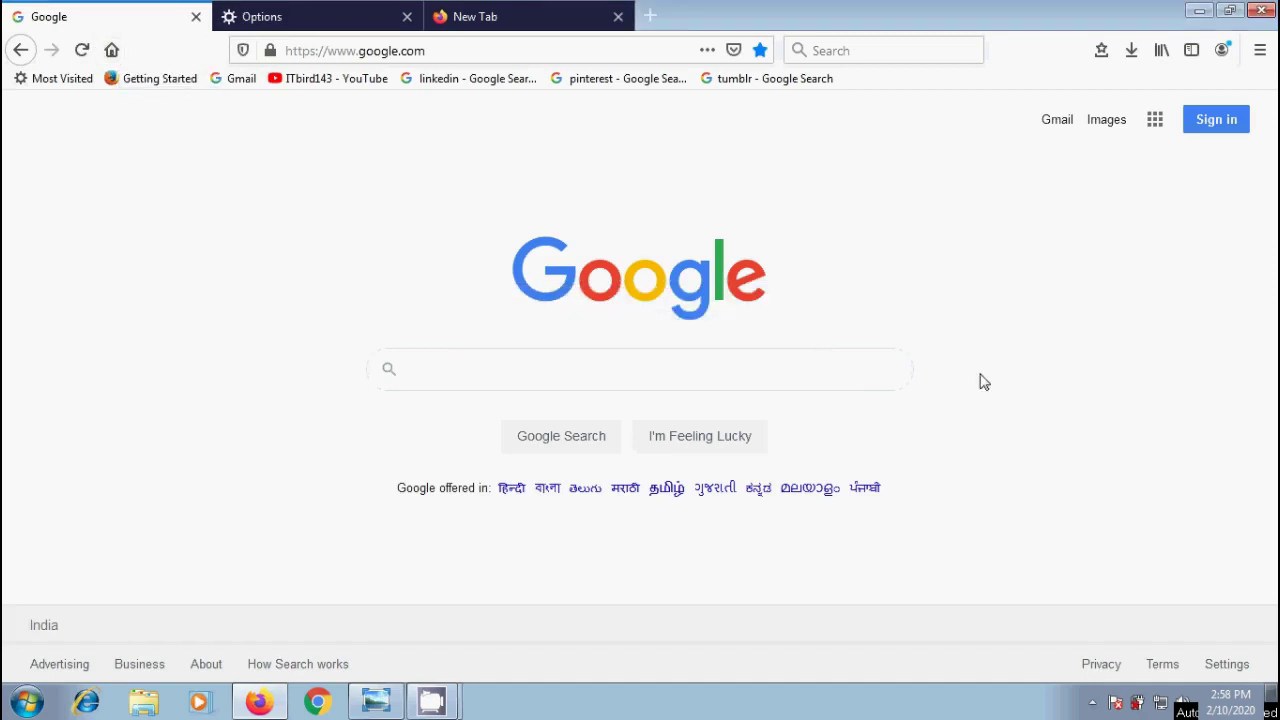
pyautogui.rightClick(258, 702)
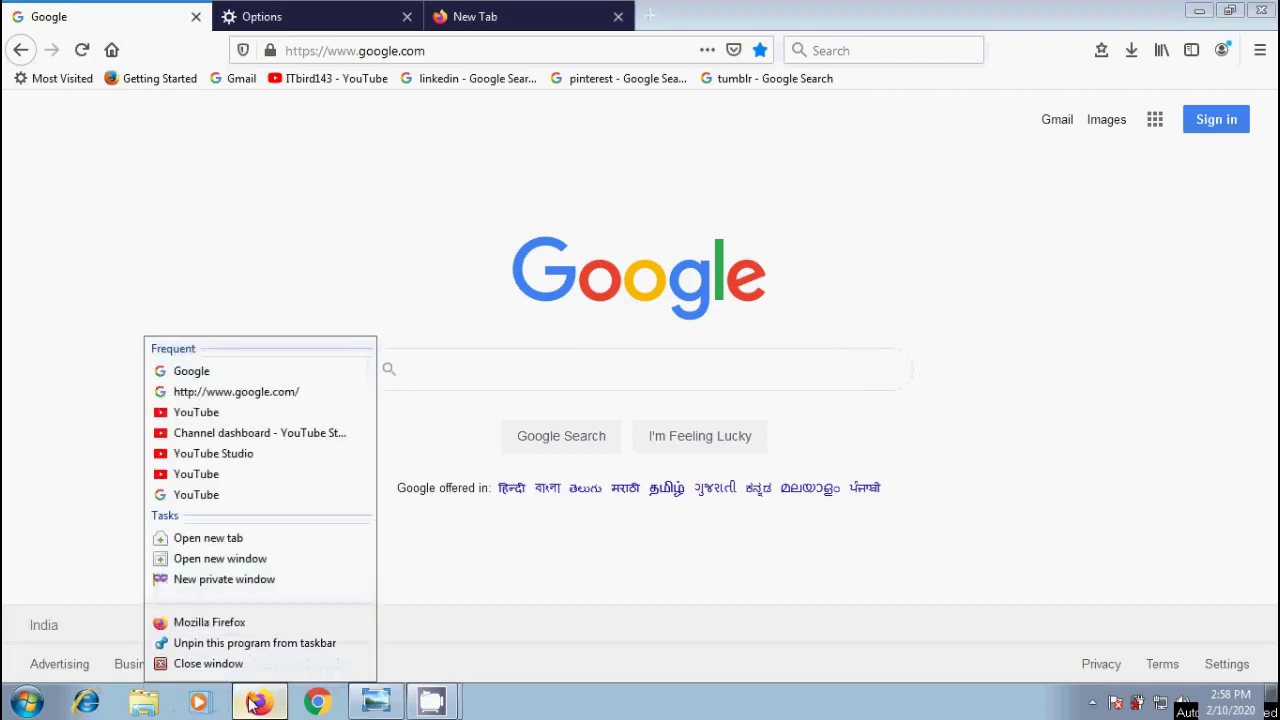
pyautogui.click(272, 625)
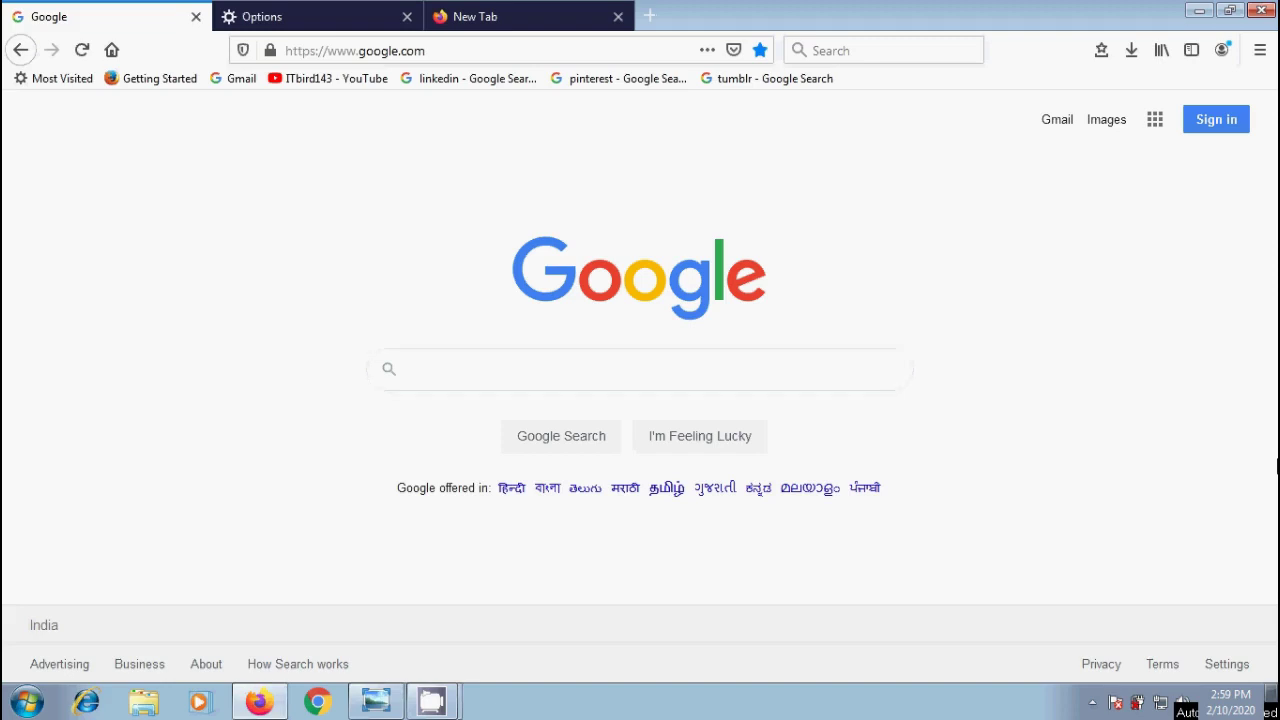
# Open the bookmarked ITbird143 YouTube page in the blank tab and the bookmarked pinterest Google Search in another new tab
pyautogui.click(563, 12)
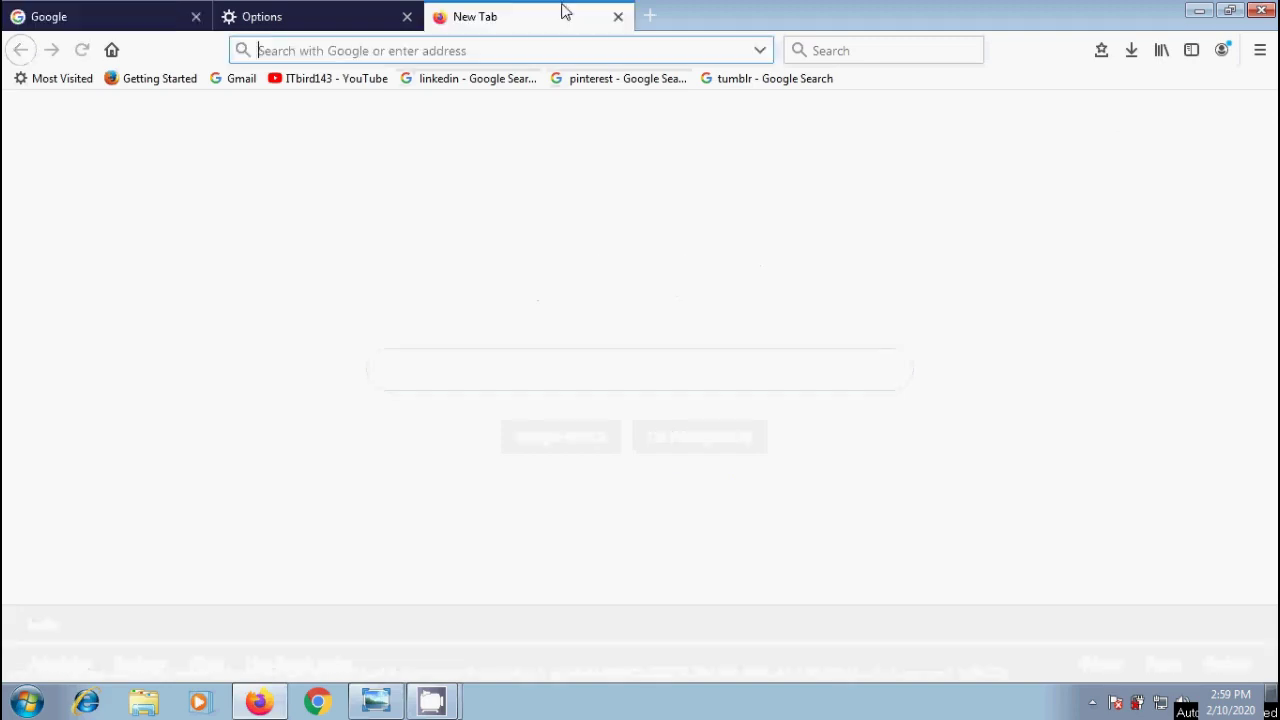
pyautogui.click(344, 80)
pyautogui.click(649, 18)
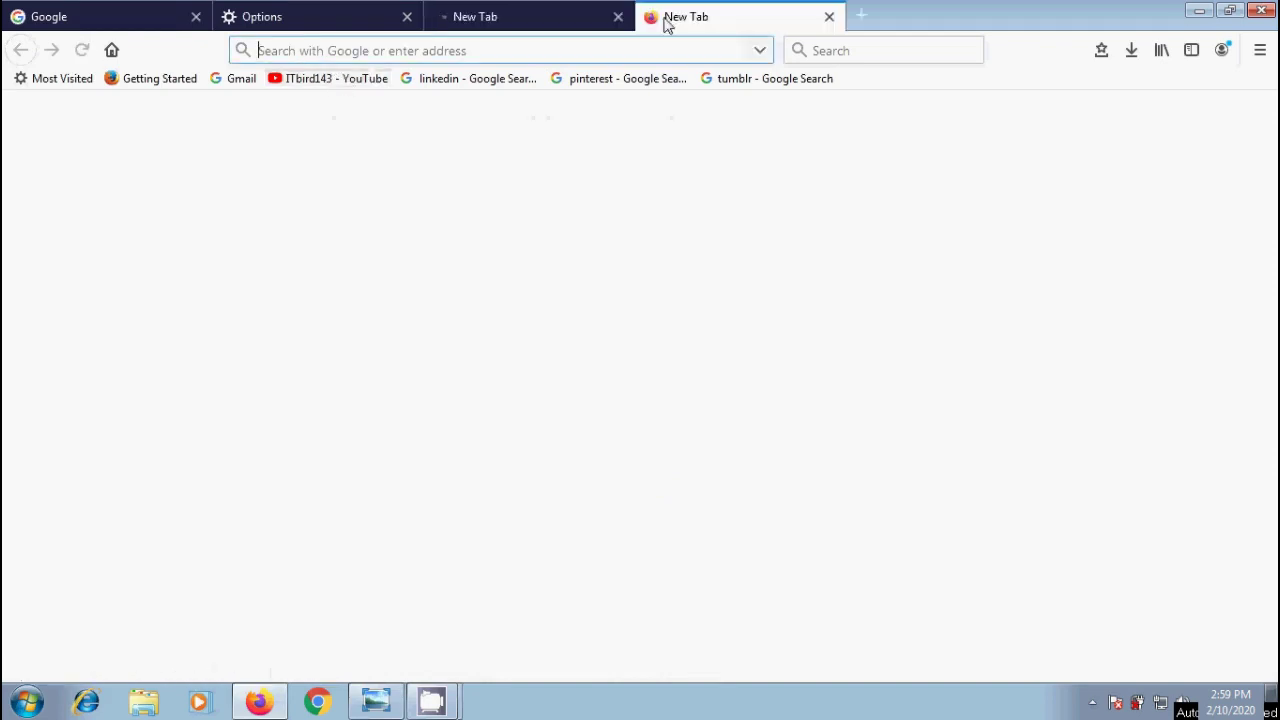
pyautogui.click(612, 82)
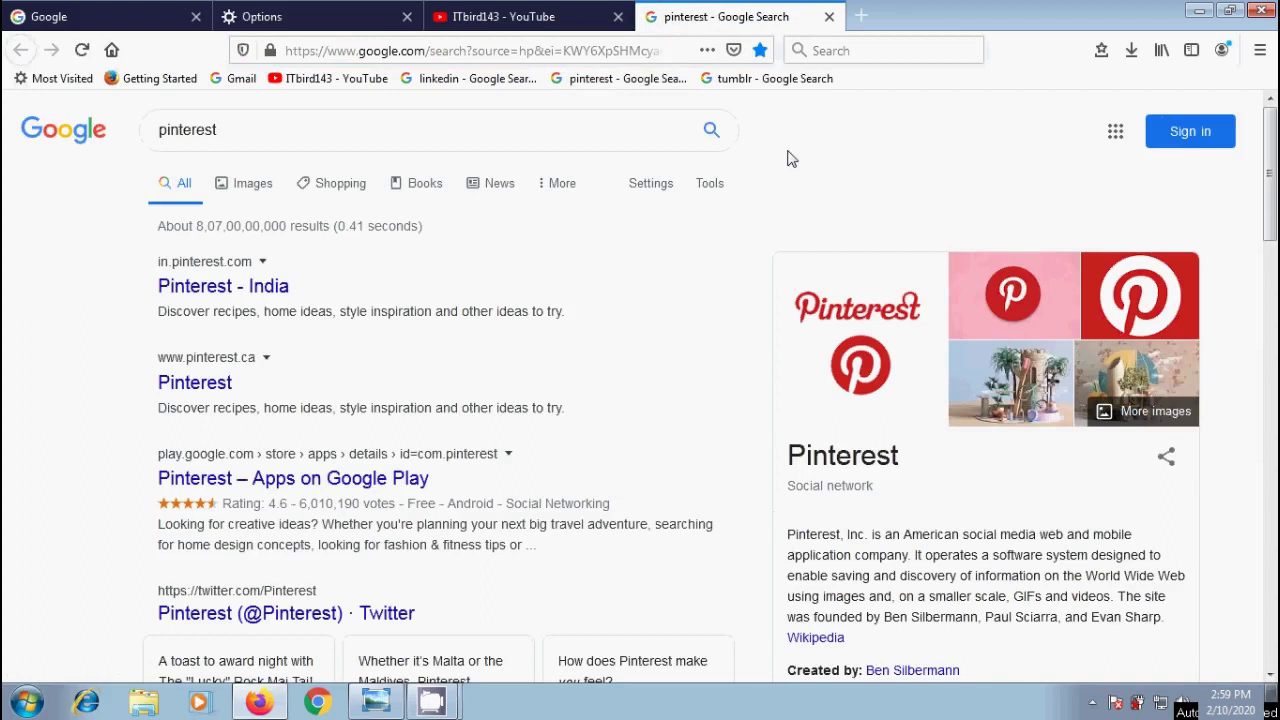
# In the Home settings' Custom URLs option, browse the Other Bookmarks folder for a home page bookmark, and close the dialog without choosing one
pyautogui.click(305, 18)
pyautogui.click(851, 307)
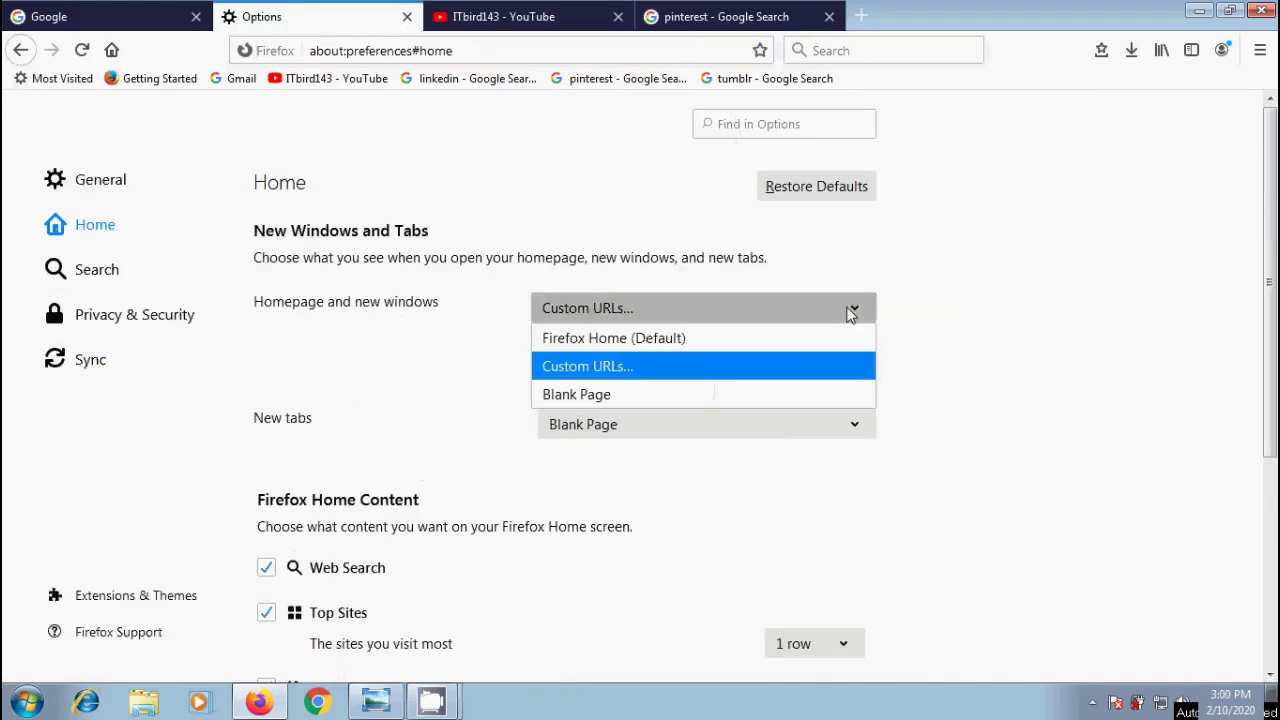
pyautogui.click(780, 366)
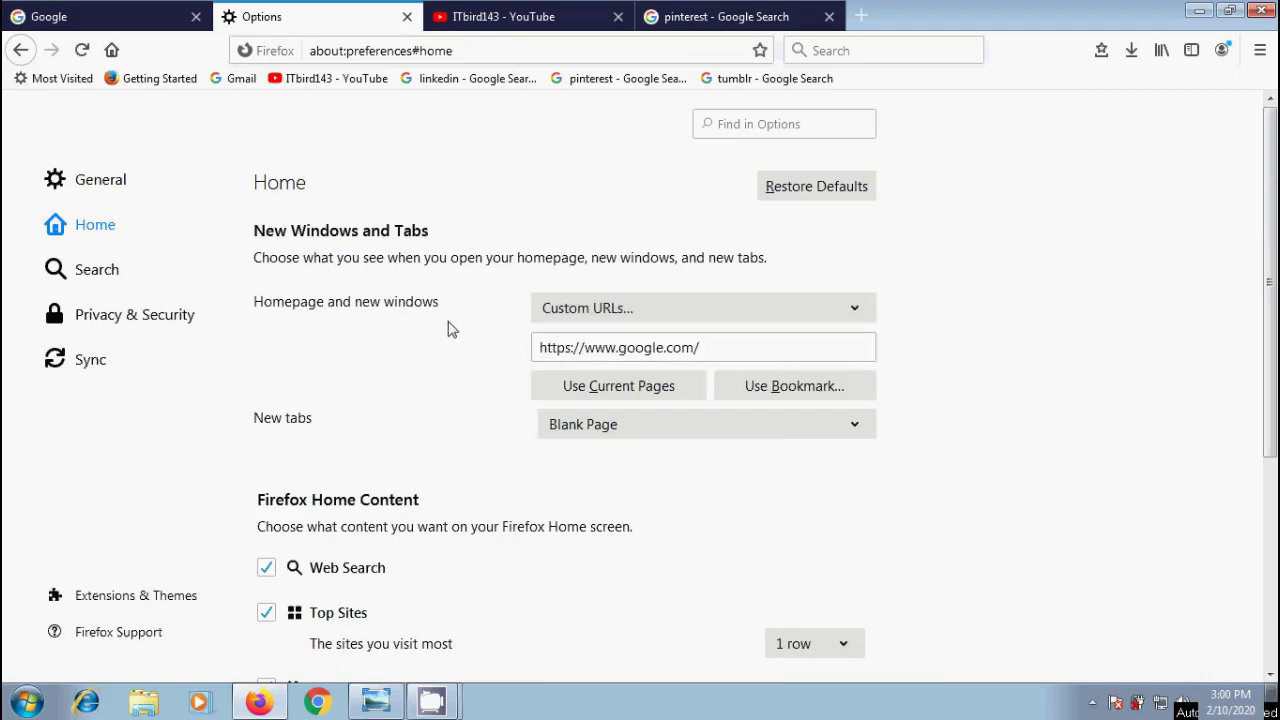
pyautogui.click(855, 392)
pyautogui.click(423, 383)
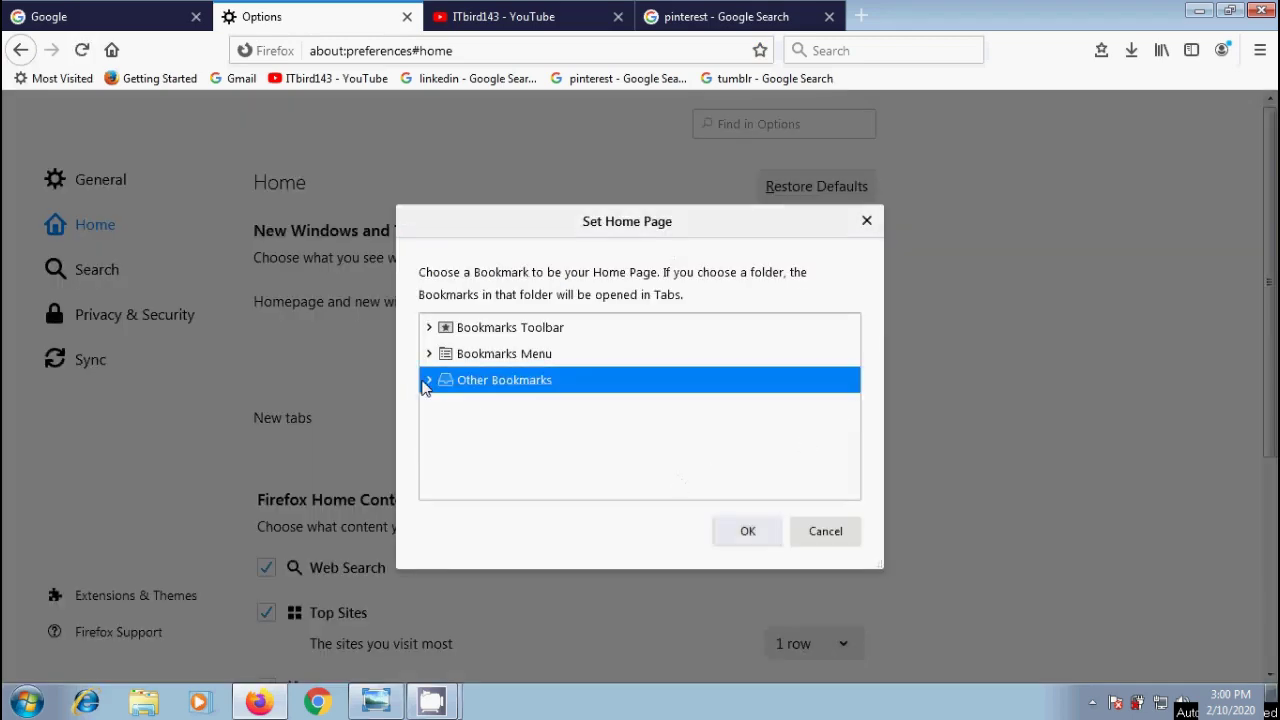
pyautogui.click(429, 380)
pyautogui.moveTo(853, 362); pyautogui.dragTo(862, 302)
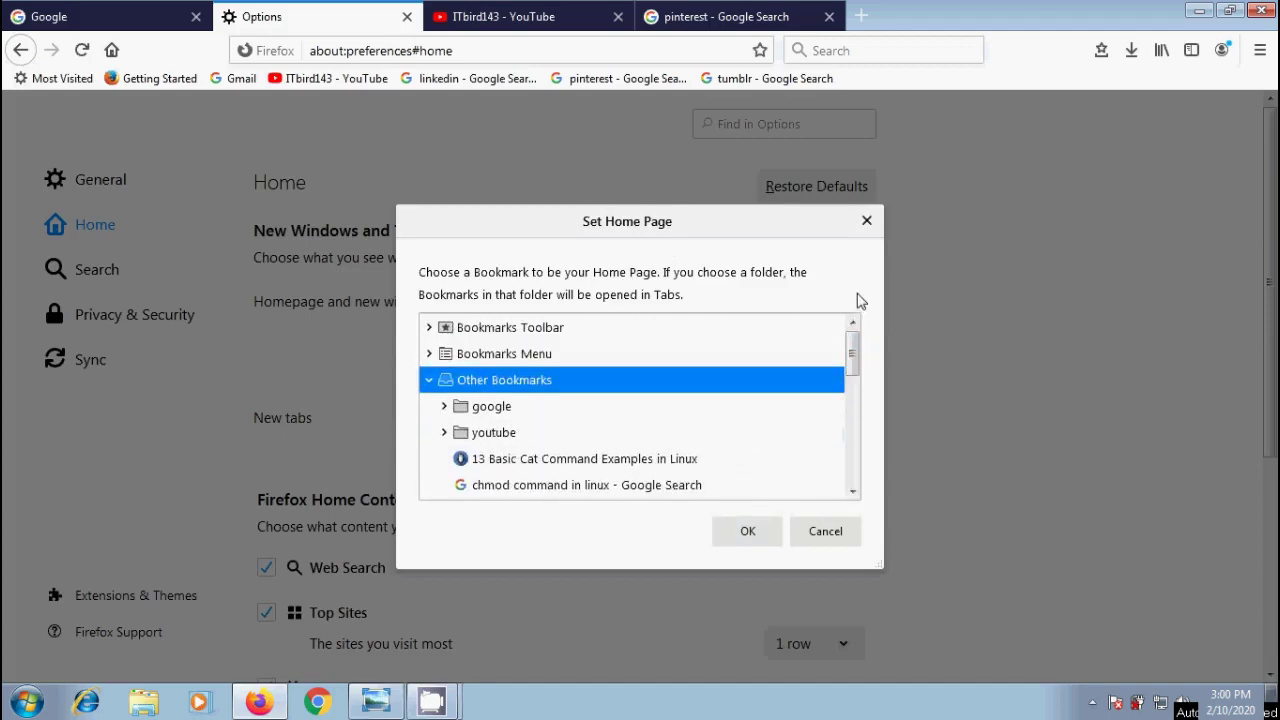
pyautogui.click(866, 220)
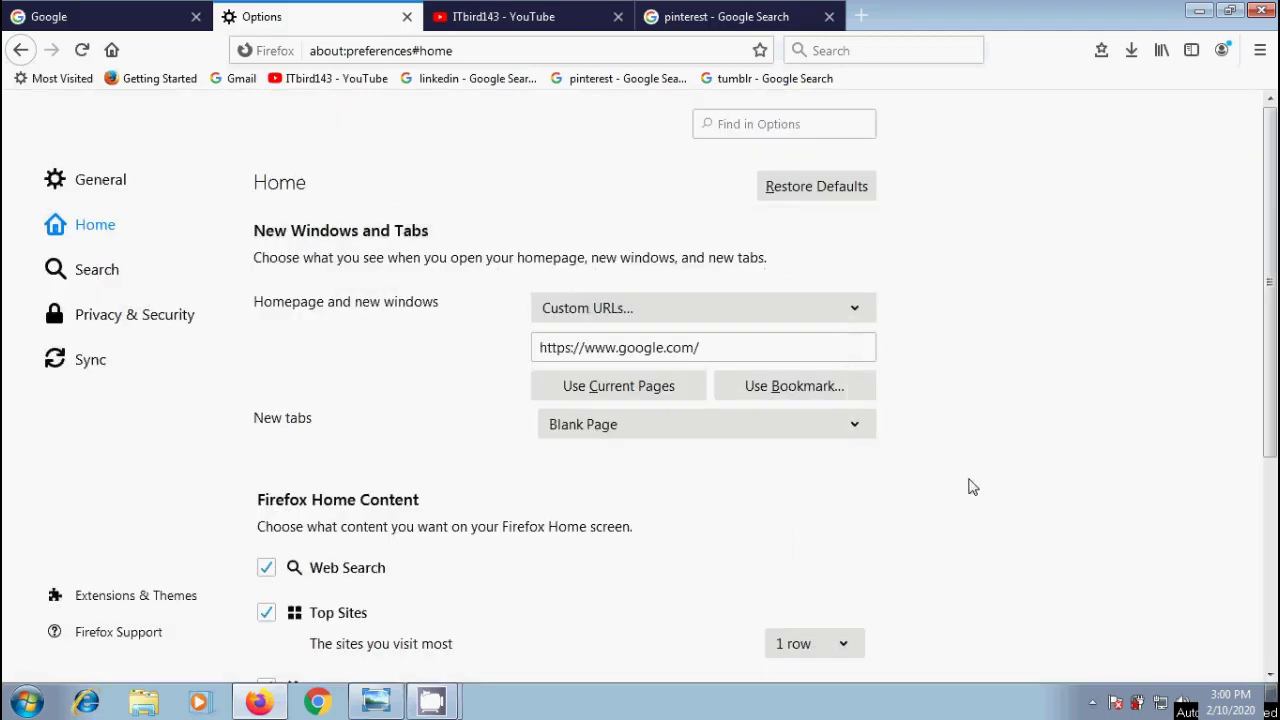
# Set the currently open pages as the custom homepage URLs and read through the combined address list to its end
pyautogui.click(658, 394)
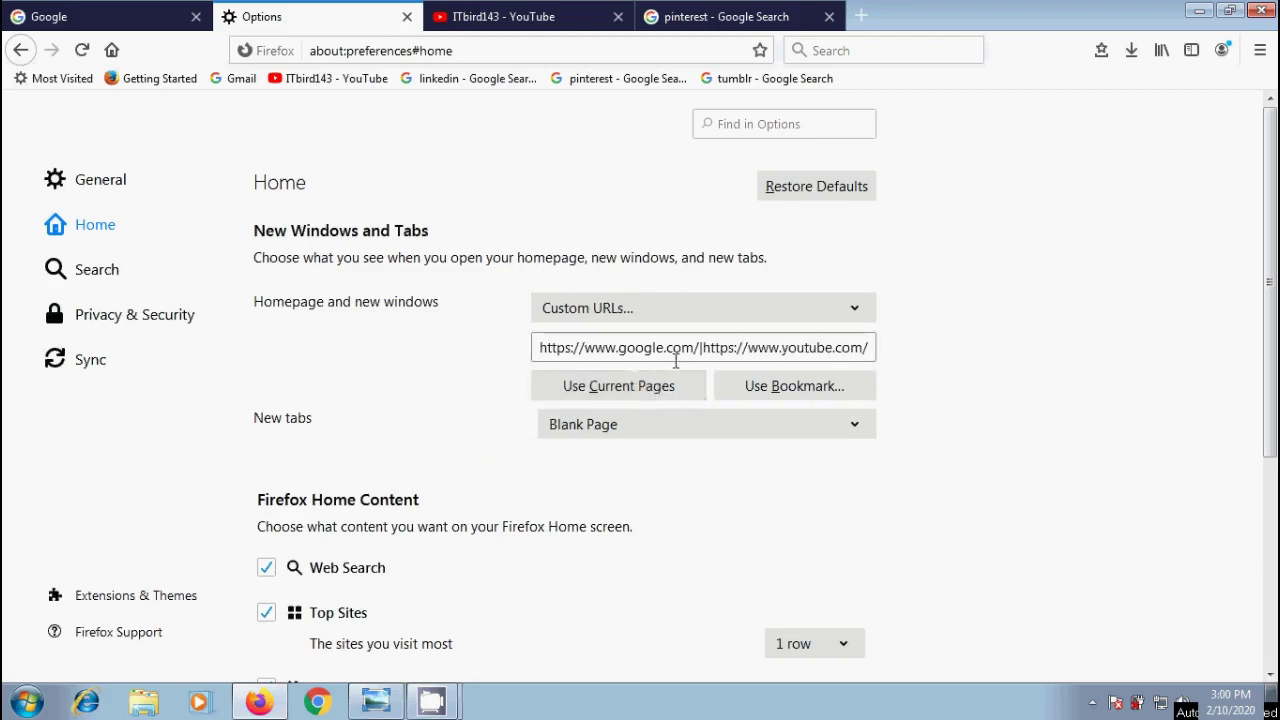
pyautogui.click(848, 352)
pyautogui.write('chan')
pyautogui.press('Right')
pyautogui.press('Right')
pyautogui.press('Right')
pyautogui.press('Right')
pyautogui.press('Right')
pyautogui.press('Right')
pyautogui.press('Right')
pyautogui.press('Right')
pyautogui.press('Right')
pyautogui.press('Right')
pyautogui.press('Right')
pyautogui.press('Right')
pyautogui.press('Right')
pyautogui.press('Right')
pyautogui.press('Right')
pyautogui.press('Right')
pyautogui.press('Right')
pyautogui.press('Right')
pyautogui.press('Right')
pyautogui.press('Right')
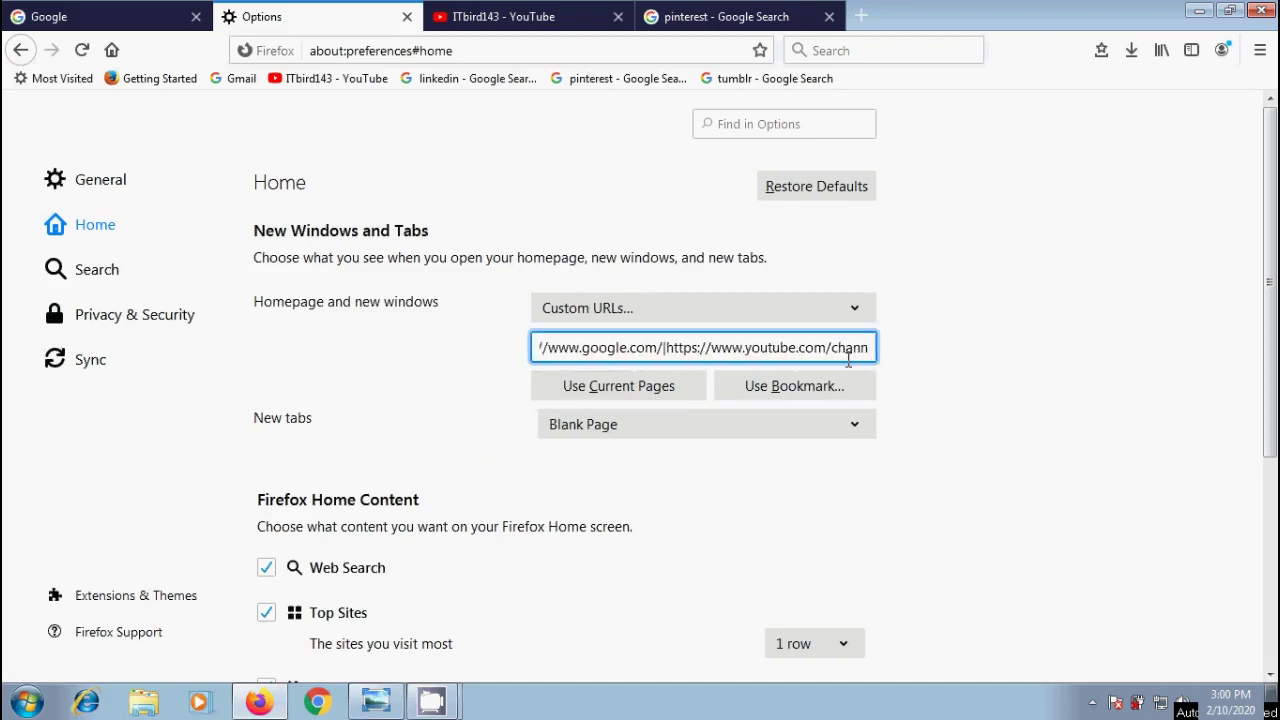
pyautogui.press('Right')
pyautogui.press('Right')
pyautogui.press('Right')
pyautogui.press('Right')
pyautogui.press('Right')
pyautogui.press('Right')
pyautogui.press('Right')
pyautogui.press('Right')
pyautogui.press('Right')
pyautogui.press('Right')
pyautogui.press('Right')
pyautogui.press('Right')
pyautogui.press('Right')
pyautogui.press('Right')
pyautogui.press('Right')
pyautogui.press('Right')
pyautogui.press('Right')
pyautogui.press('Right')
pyautogui.press('Right')
pyautogui.press('Right')
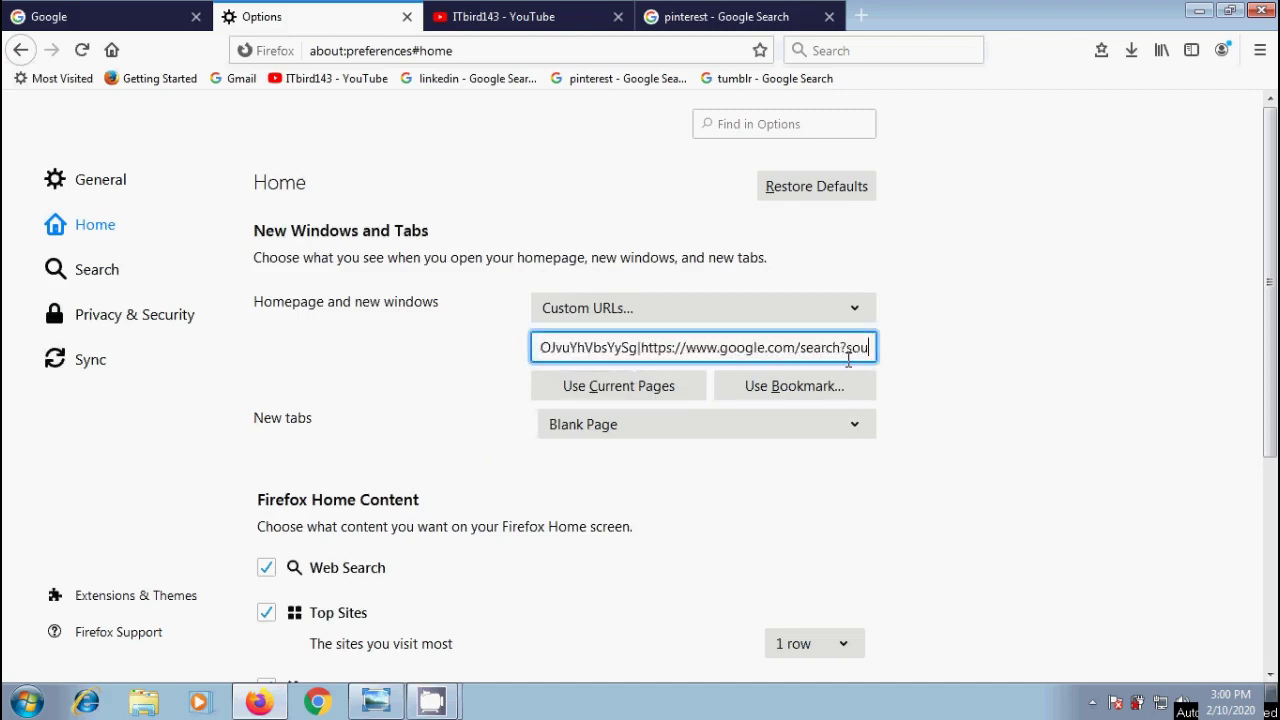
pyautogui.press('Right')
pyautogui.press('Right')
pyautogui.press('Right')
pyautogui.press('Right')
pyautogui.press('Right')
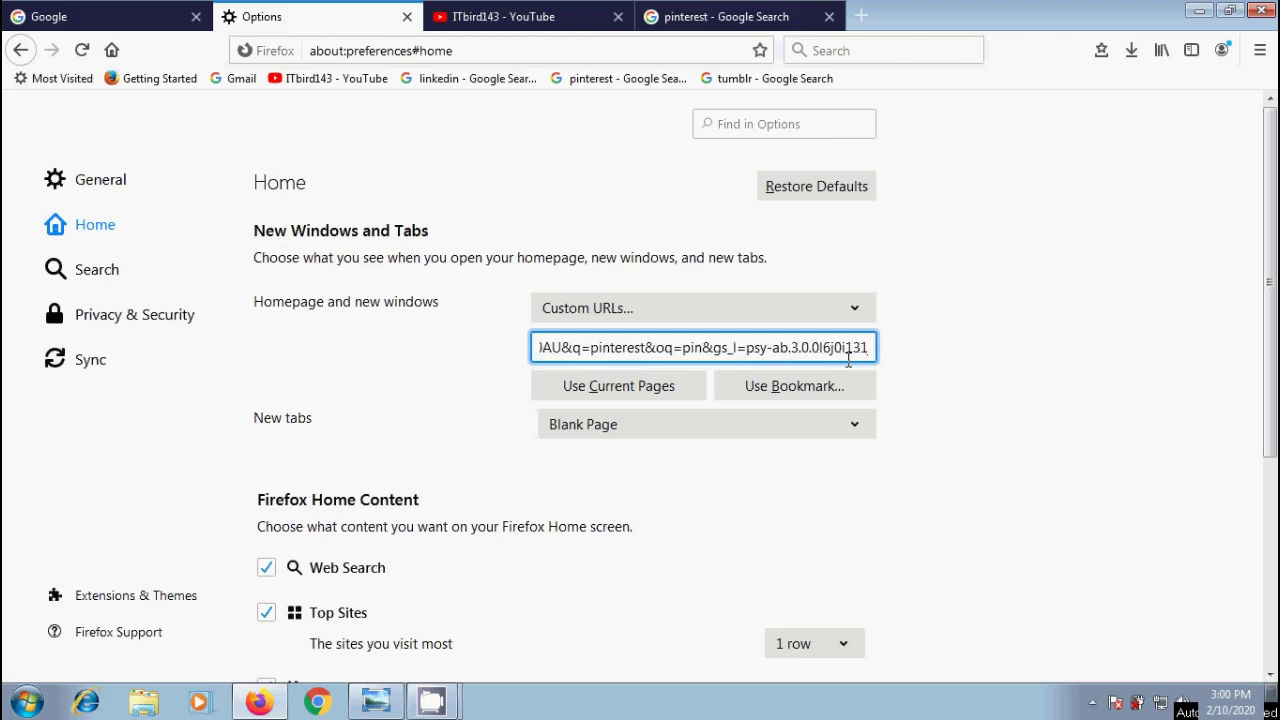
# Open a new Firefox window to check the homepage setting, viewing the ITbird143 YouTube and pinterest Google Search tabs
pyautogui.rightClick(245, 700)
pyautogui.click(253, 626)
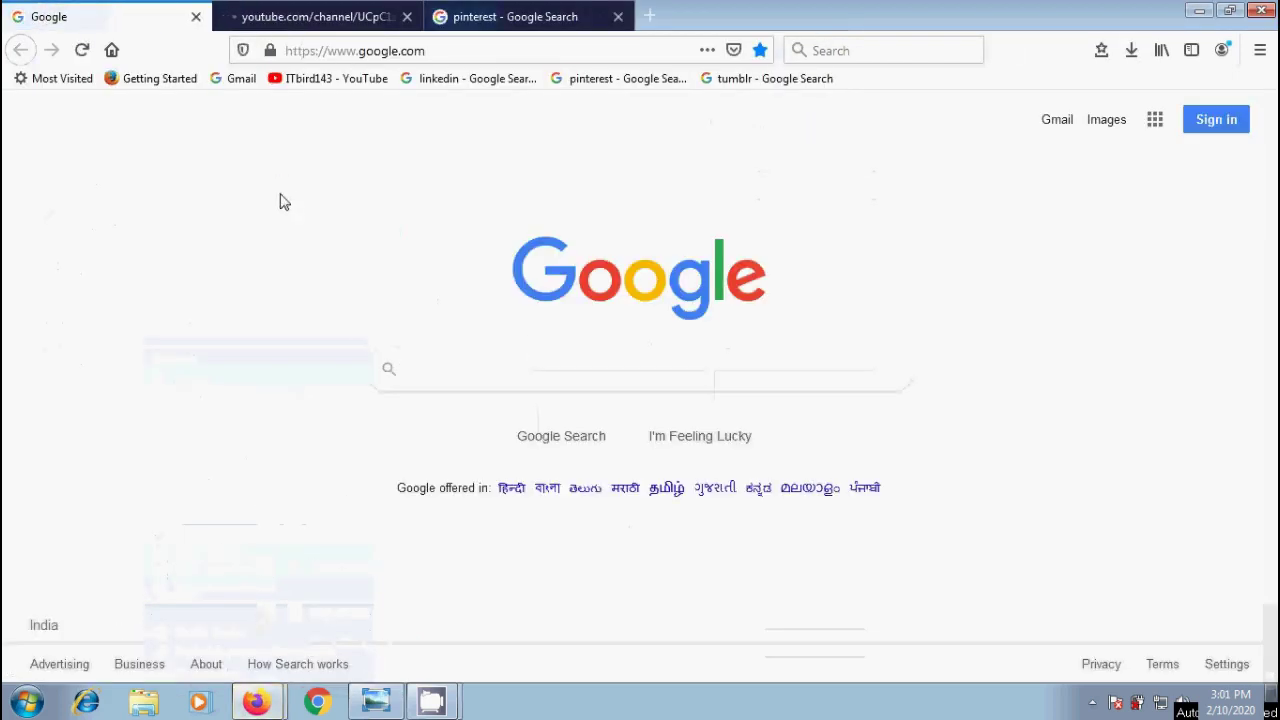
pyautogui.click(318, 13)
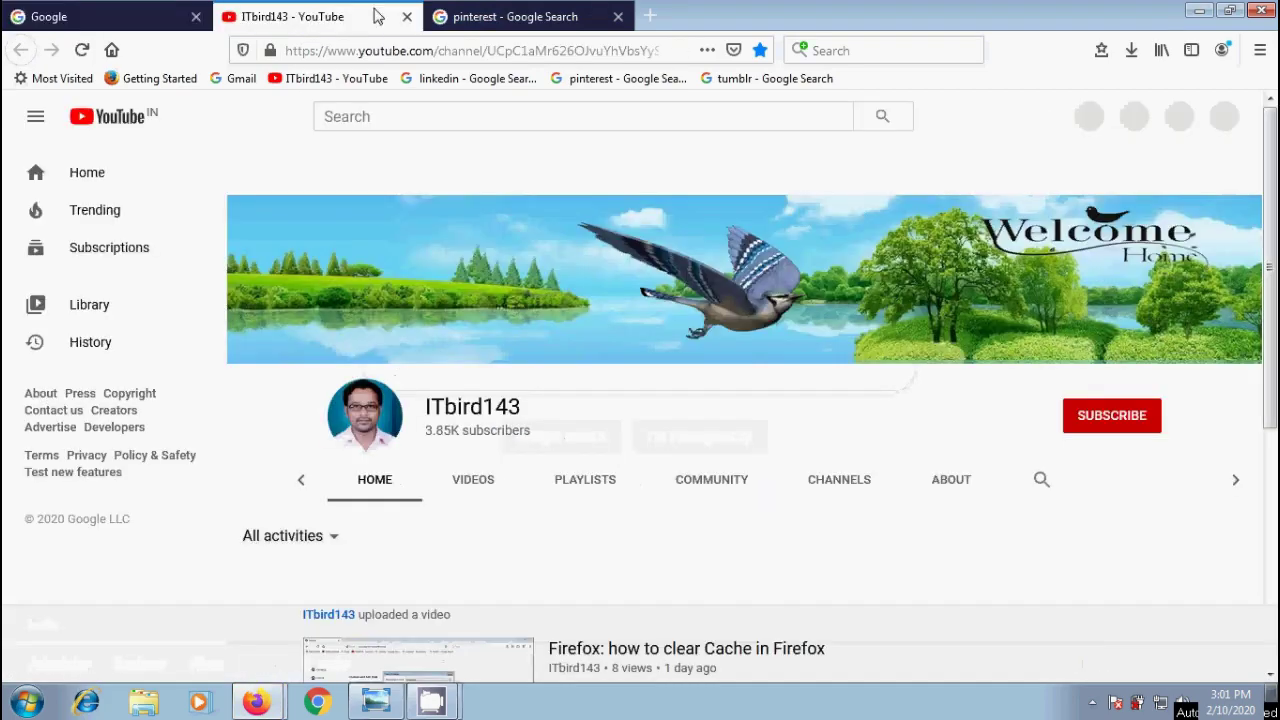
pyautogui.click(548, 17)
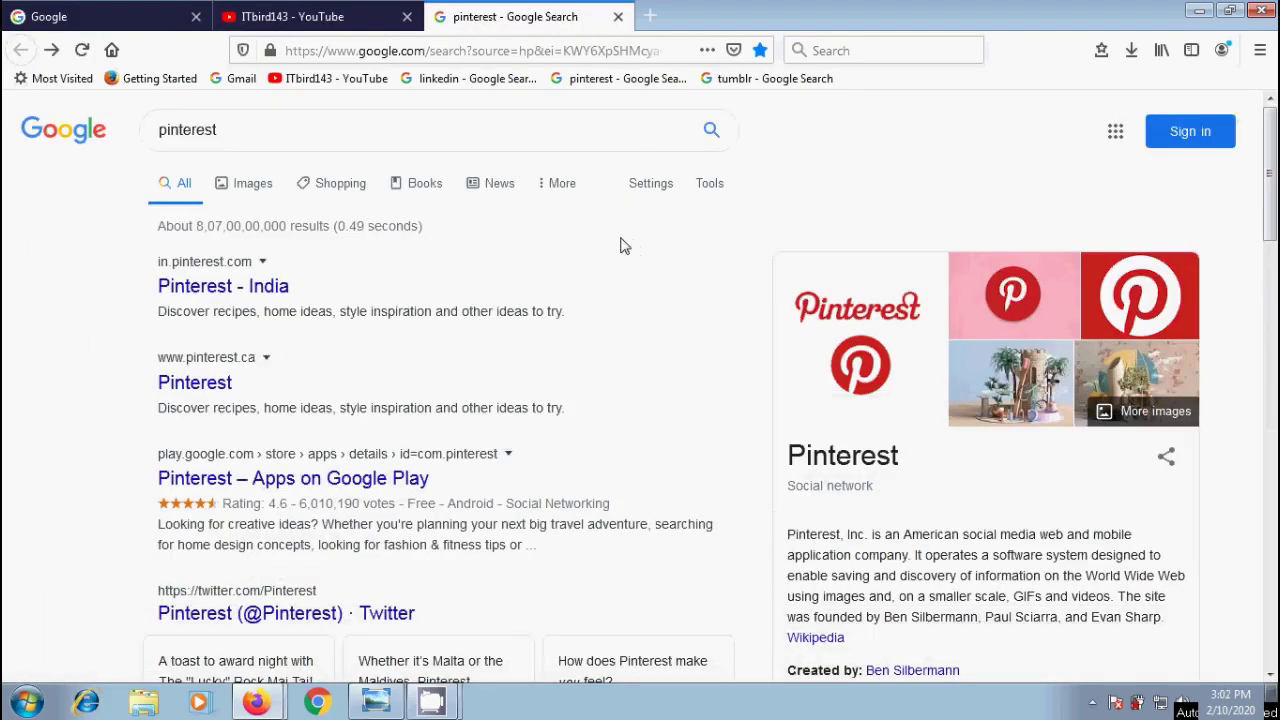
# Load the home pages from the pinterest tab, check the added YouTube and pinterest tabs, and close the window with all its tabs
pyautogui.click(112, 51)
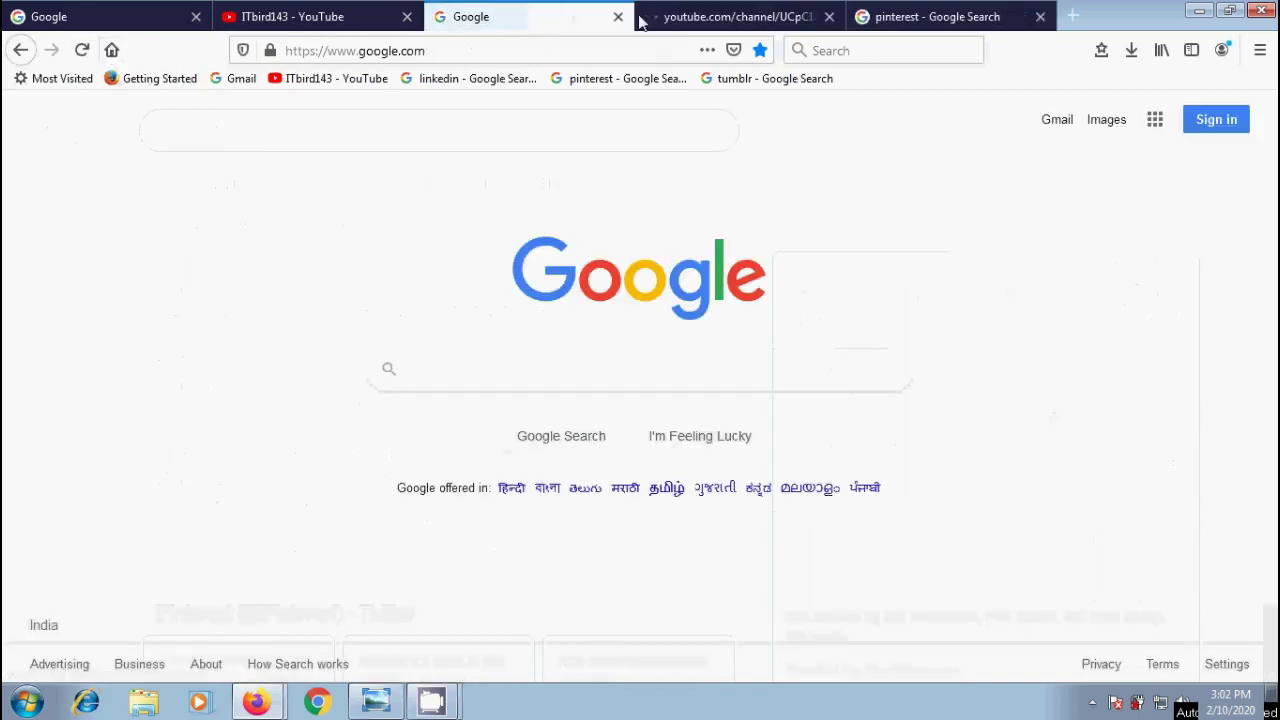
pyautogui.click(750, 16)
pyautogui.click(955, 18)
pyautogui.click(1265, 9)
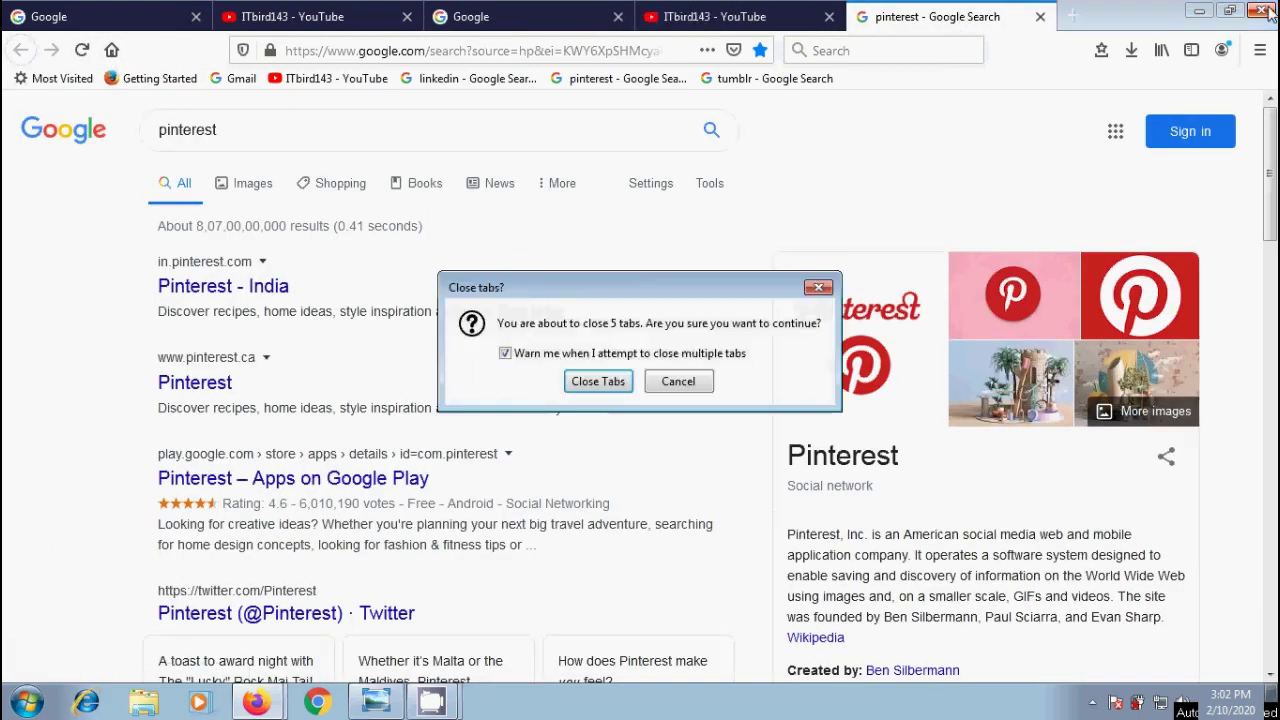
pyautogui.click(610, 381)
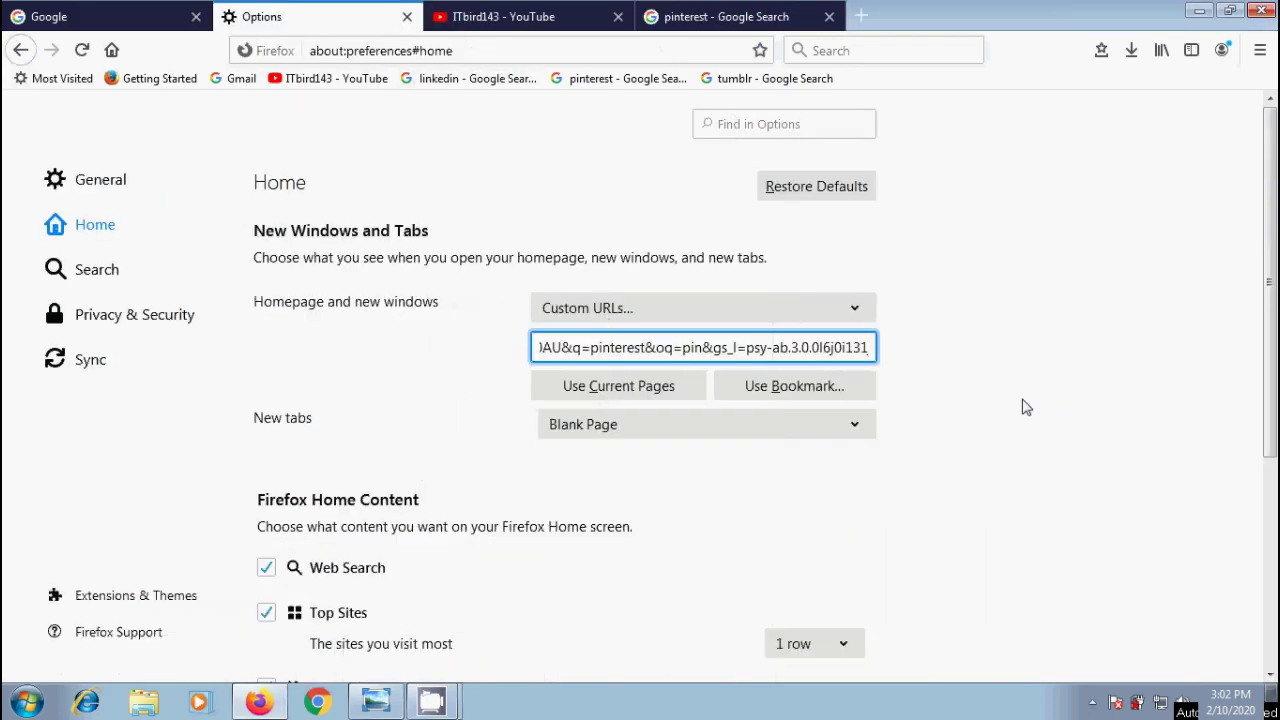
# Restore the default Home settings and check the homepage in a new Firefox window
pyautogui.click(816, 187)
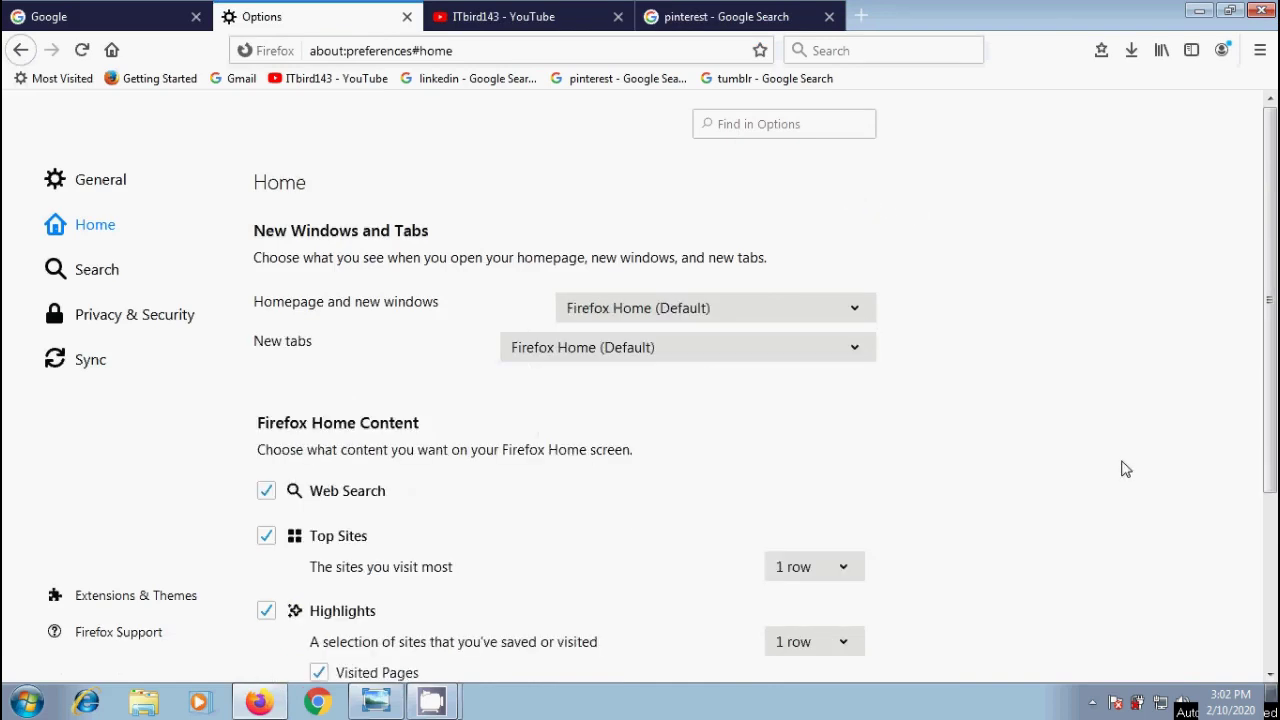
pyautogui.rightClick(258, 702)
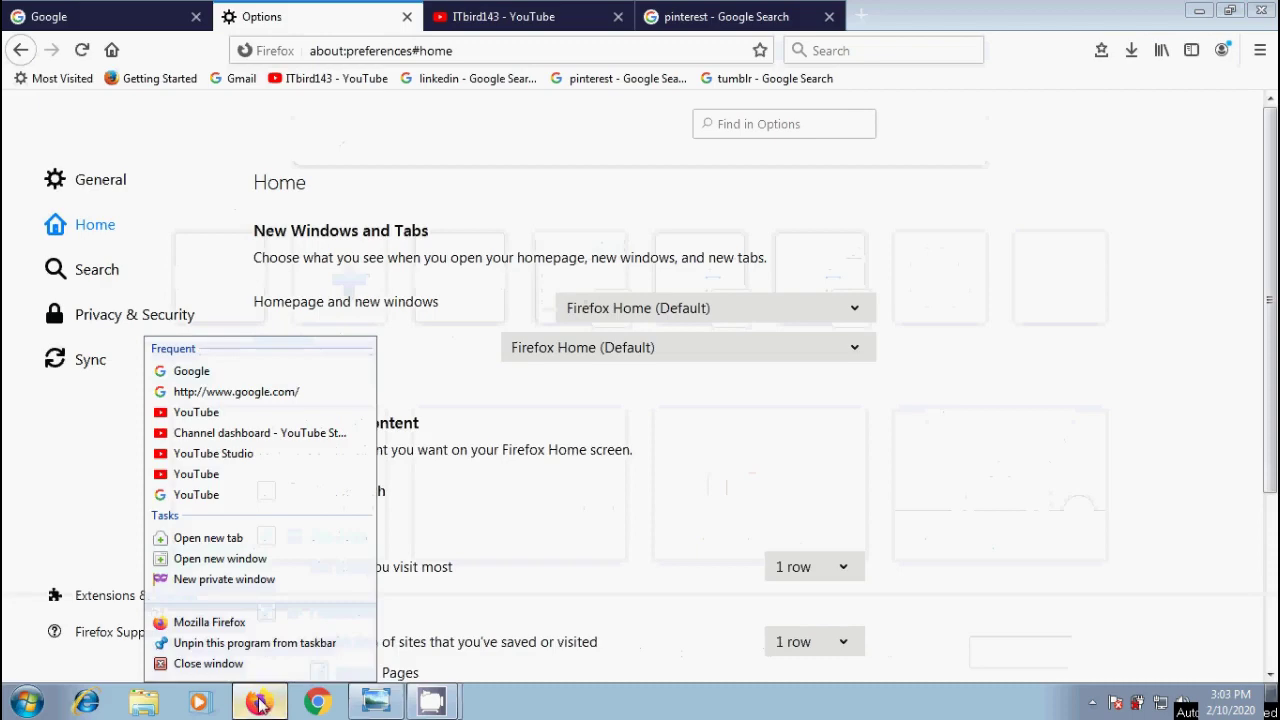
pyautogui.click(284, 620)
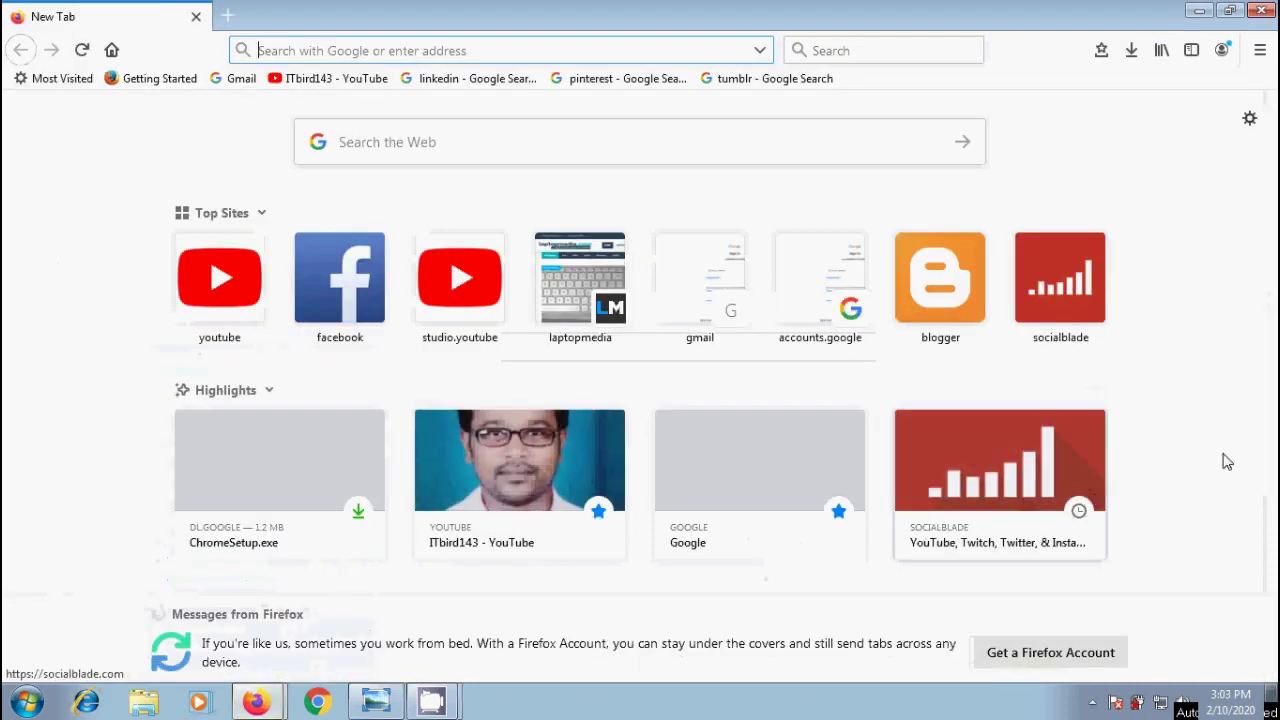
# Switch to the Firefox title picture in Windows Photo Viewer and minimize the open windows to reach the desktop
pyautogui.click(372, 703)
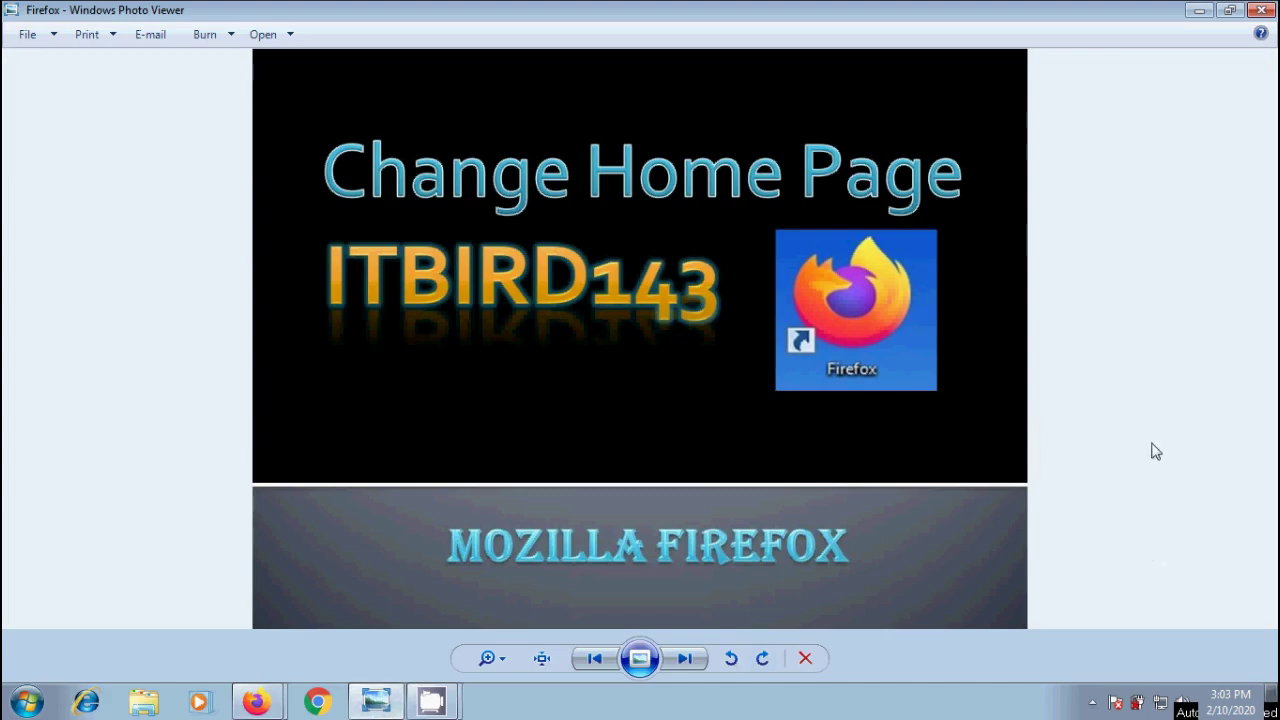
pyautogui.click(1195, 12)
pyautogui.click(1195, 12)
pyautogui.click(1195, 12)
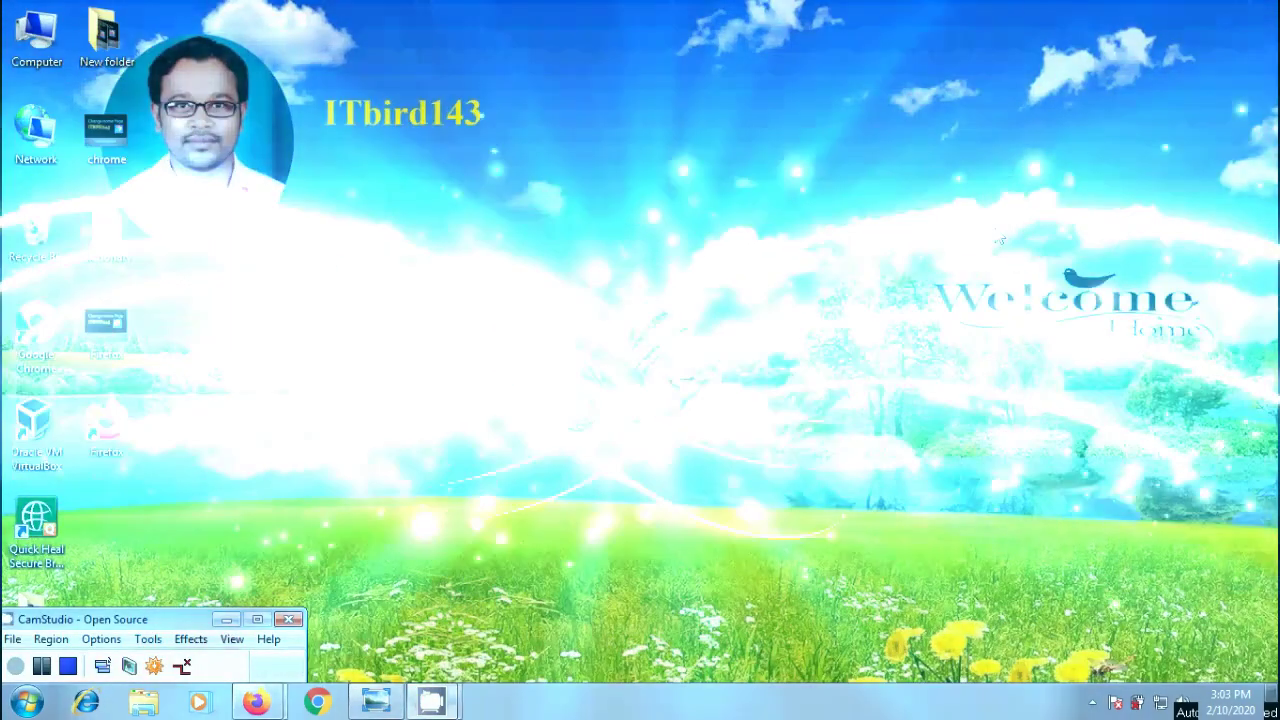